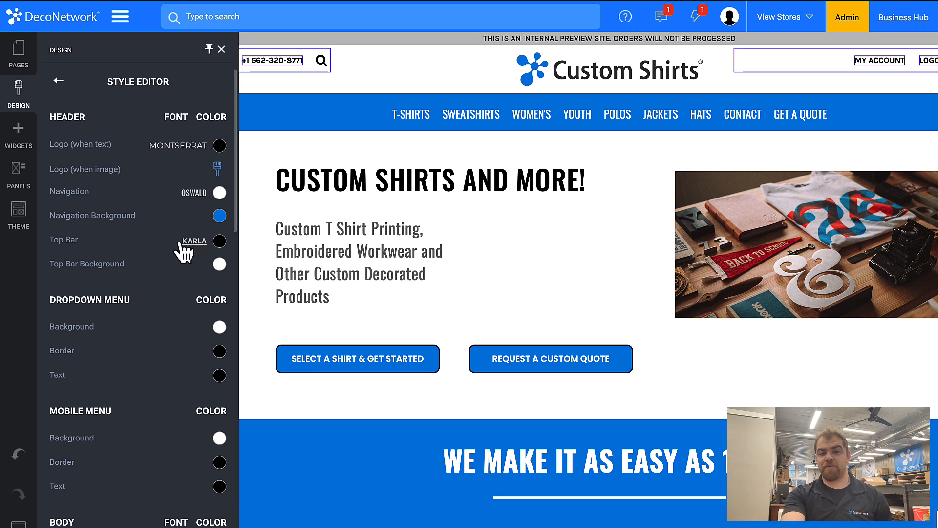
Look through the Style Editor's header, menu, body, heading, footer and button sections.
scroll(177, 240, down, 5)
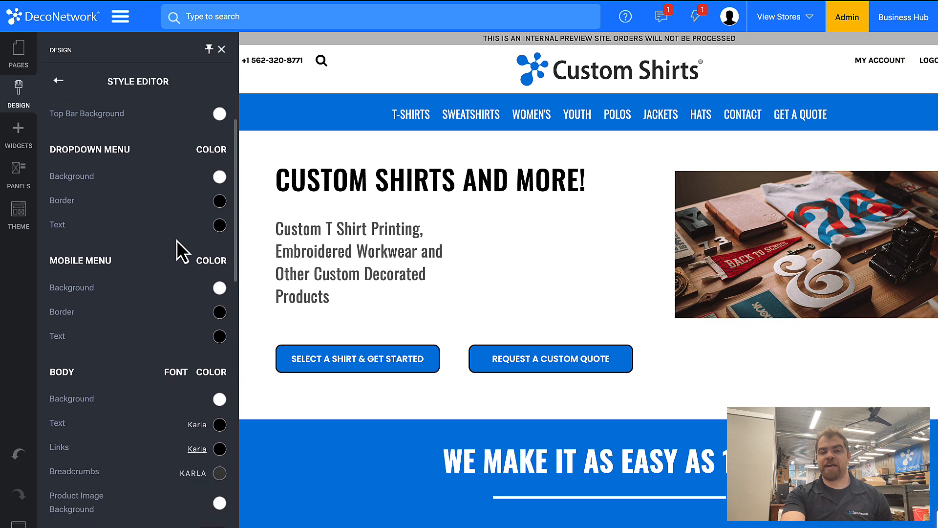
scroll(177, 239, down, 1)
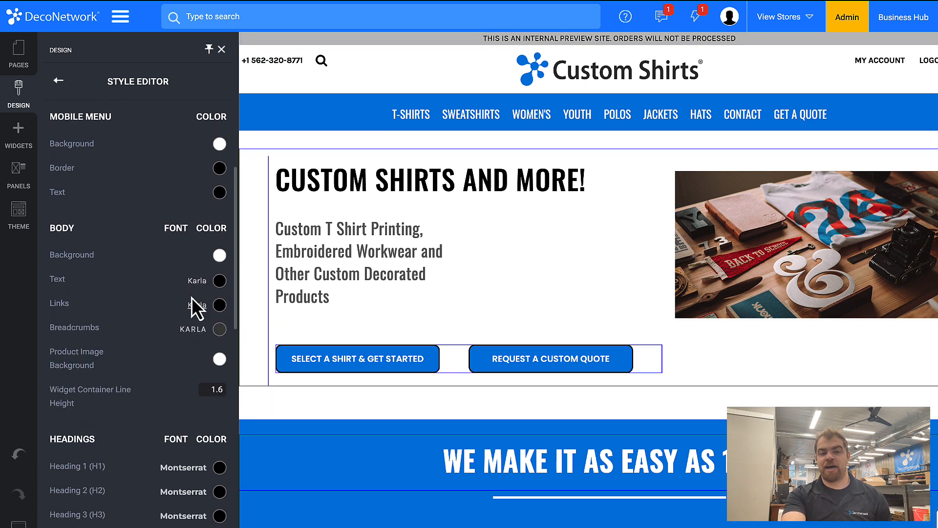
scroll(191, 300, down, 10)
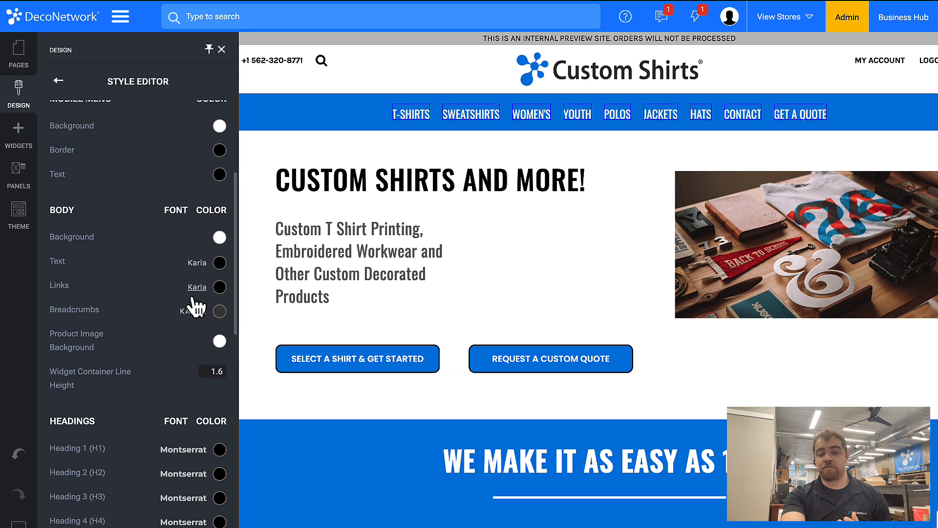
scroll(192, 297, down, 6)
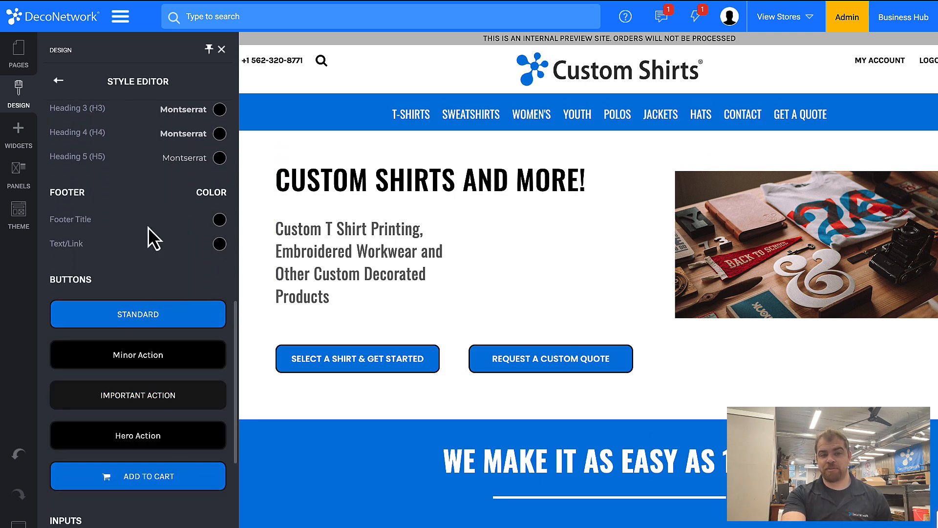
scroll(148, 227, up, 15)
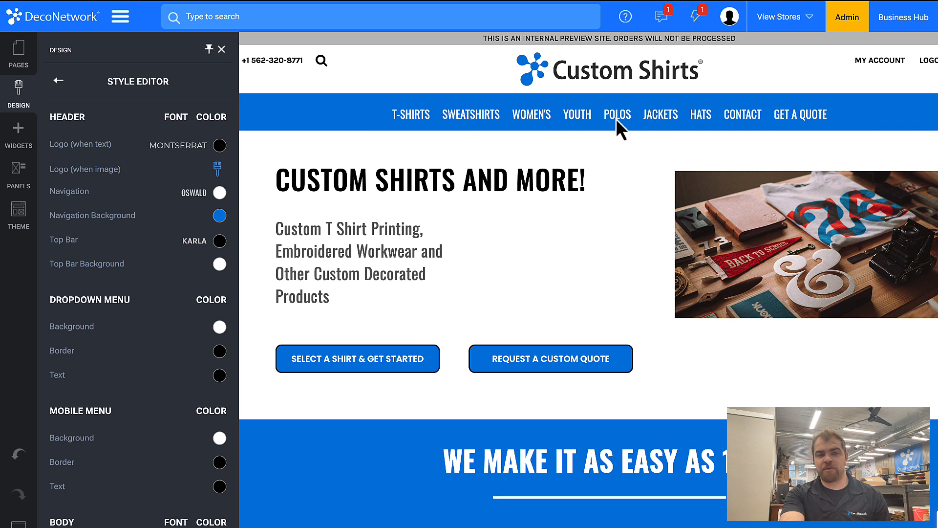
Examine the navigation font settings, including the extra options for the hover and active states.
click(192, 192)
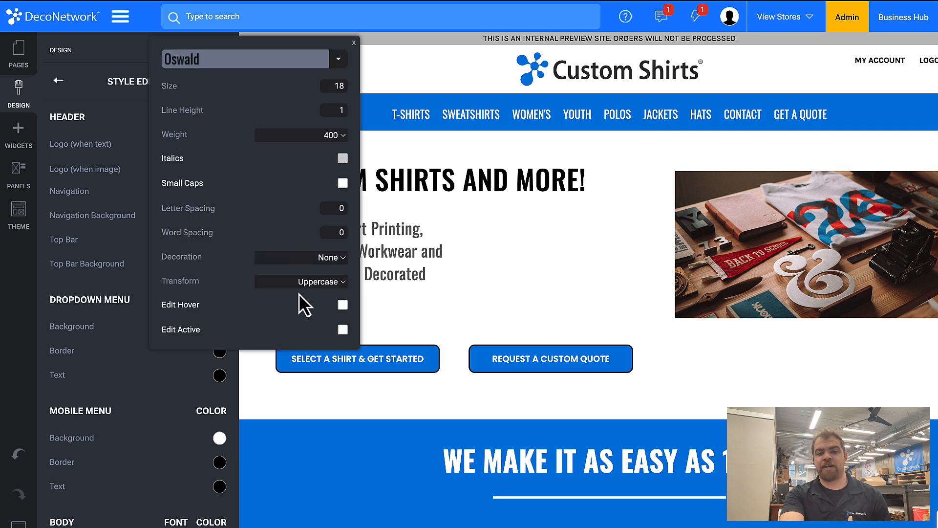
click(342, 304)
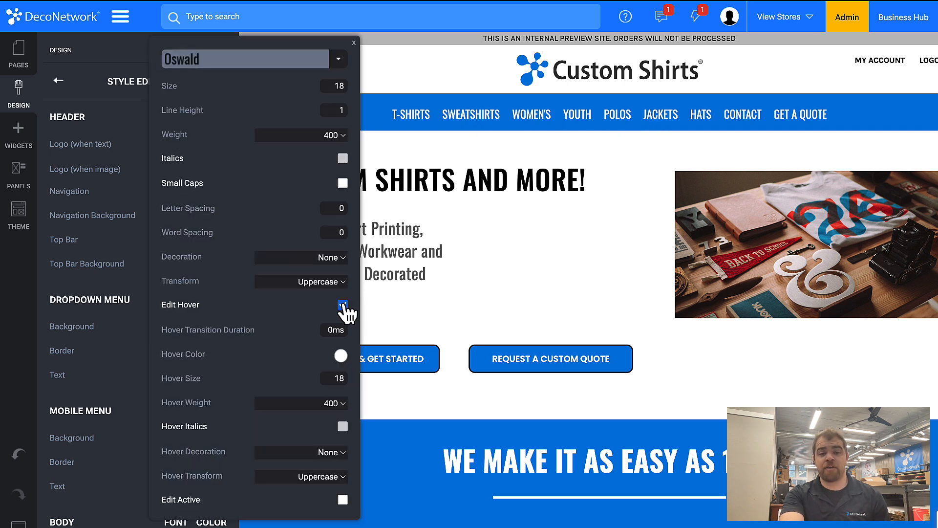
click(342, 304)
click(342, 329)
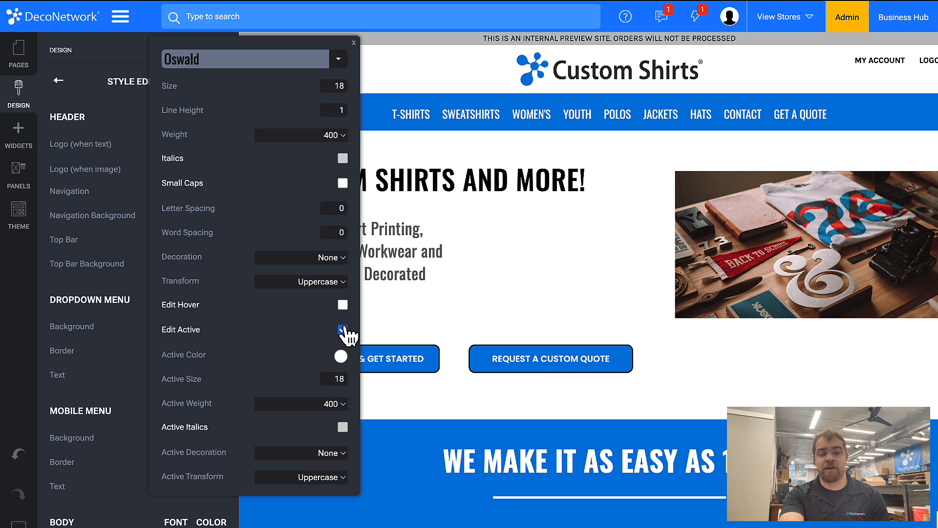
click(342, 330)
click(114, 276)
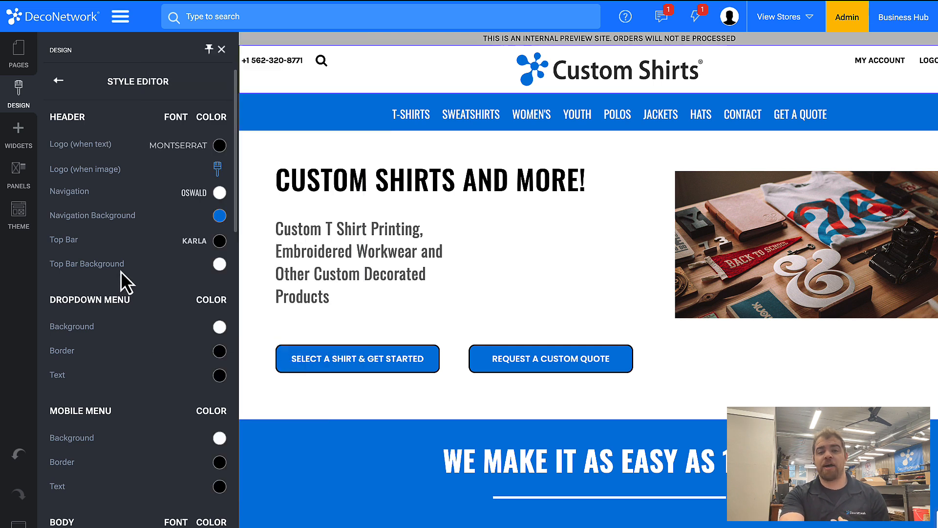
Review the dropdown menu, mobile menu and body styles, continuing to the heading styles.
scroll(118, 224, down, 5)
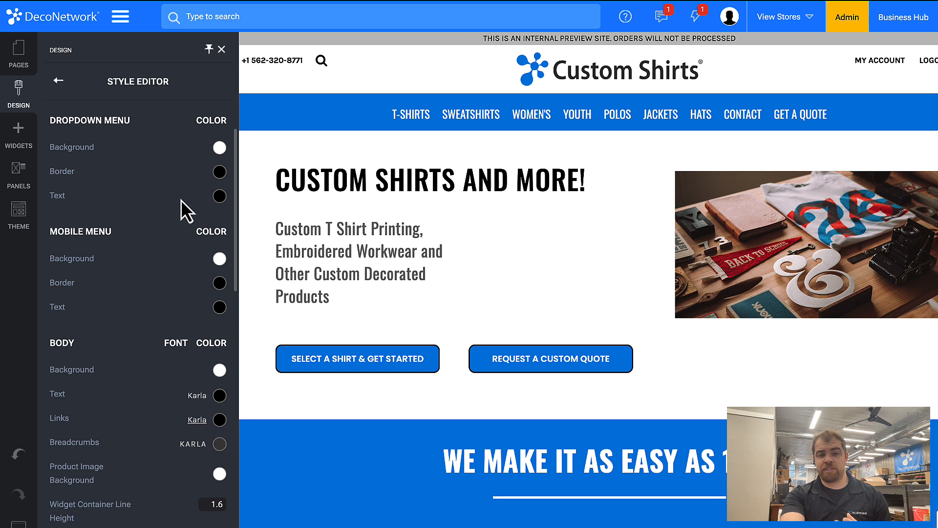
scroll(141, 191, down, 3)
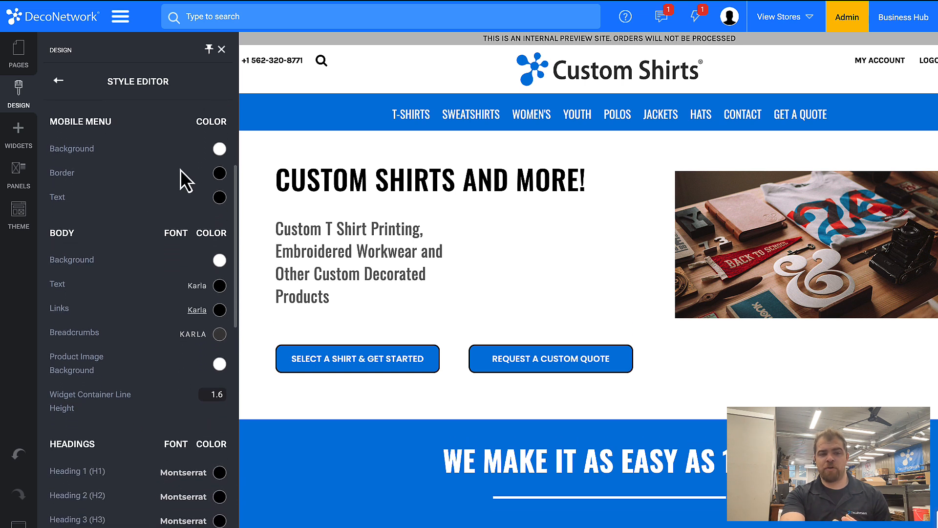
scroll(157, 163, down, 3)
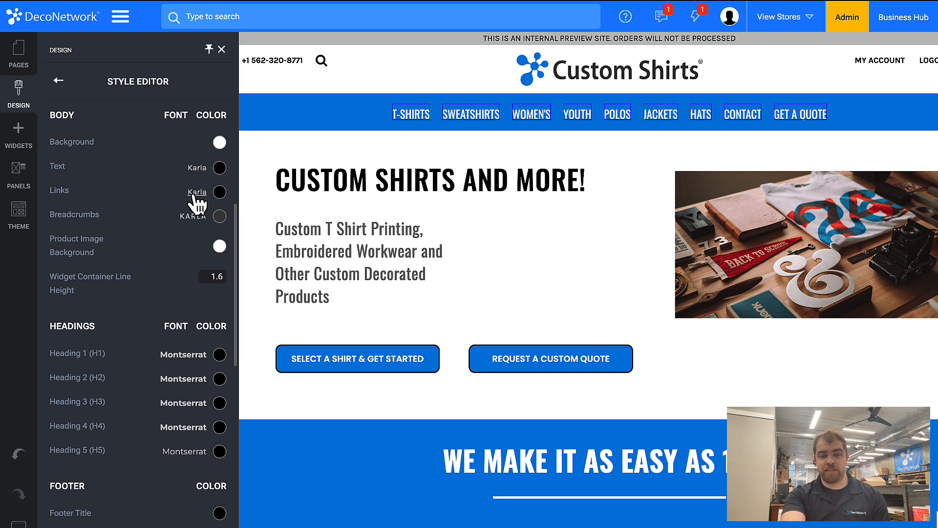
scroll(195, 200, down, 5)
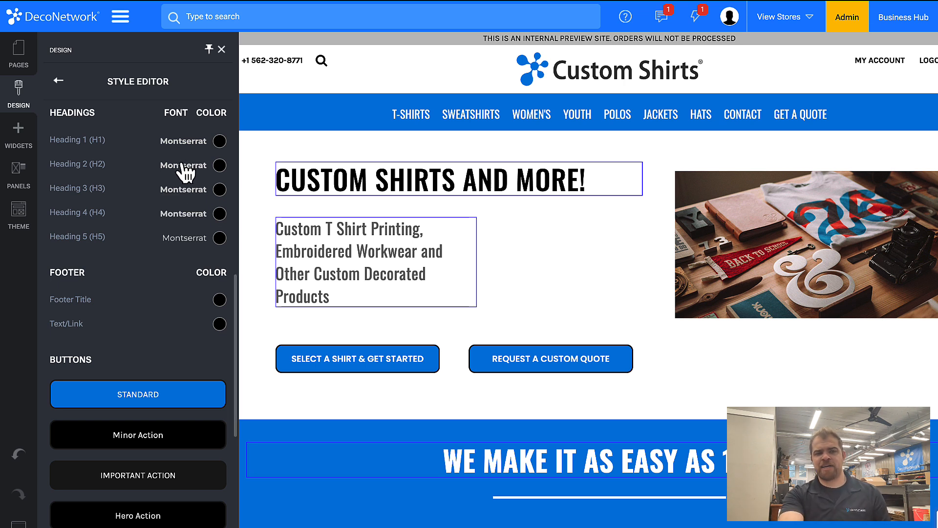
Add a Heading widget between the "Custom Shirts and More!" title and the text below it, using the Heading 1 layout.
click(21, 137)
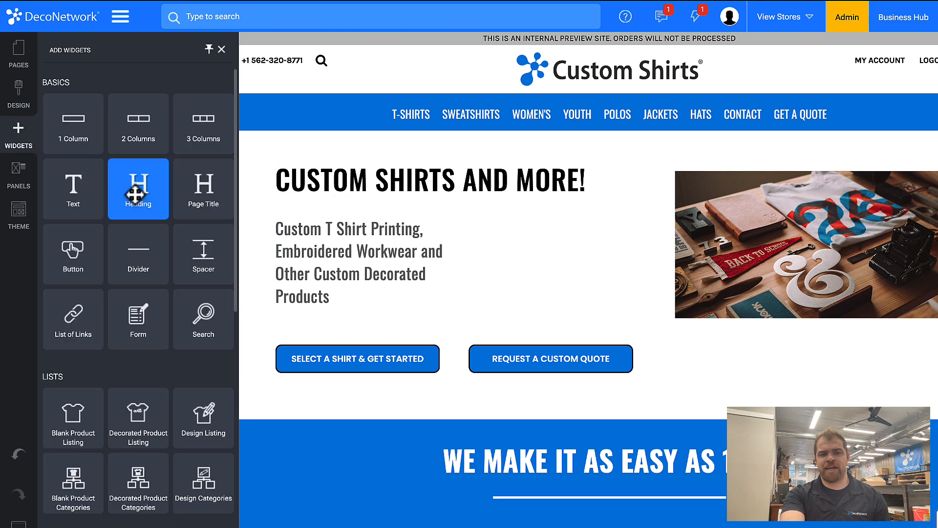
mouse_move(136, 193)
mouse_down()
mouse_move(268, 230)
mouse_move(276, 251)
mouse_move(274, 244)
mouse_up()
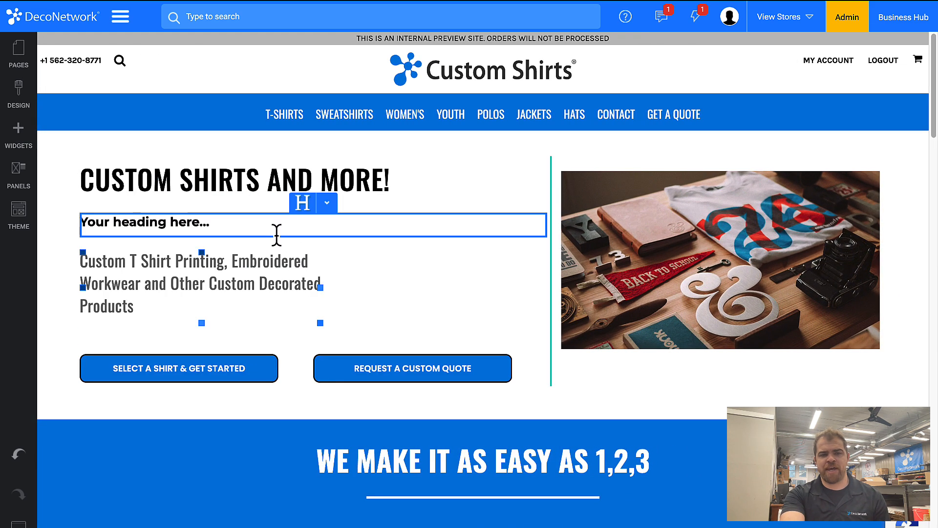
click(327, 210)
click(332, 226)
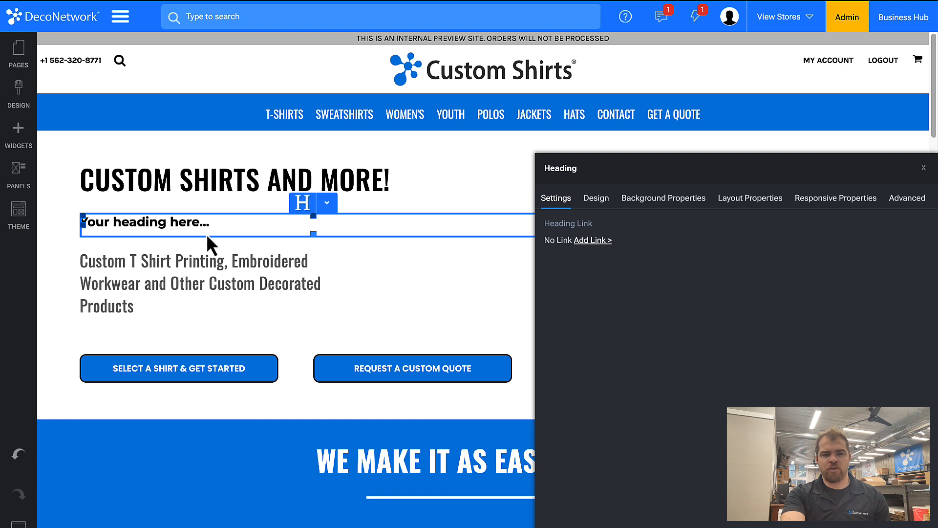
click(601, 202)
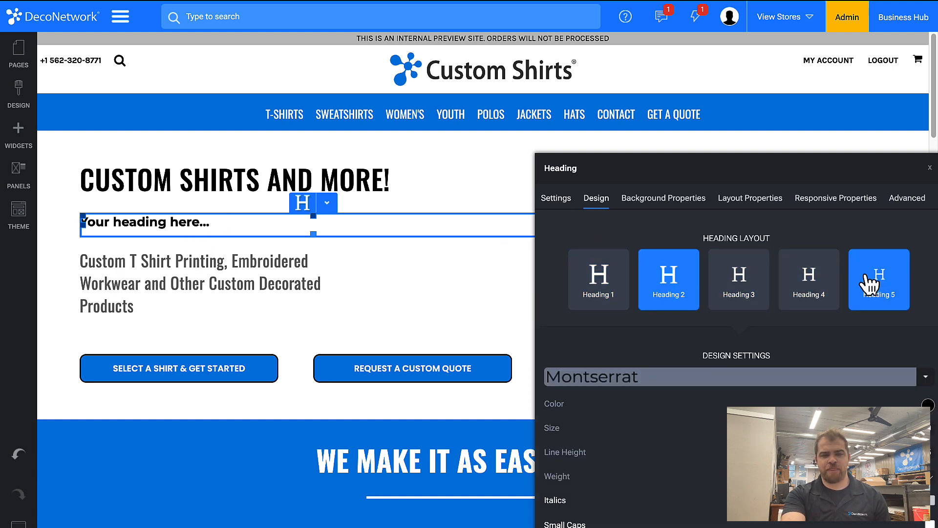
click(597, 281)
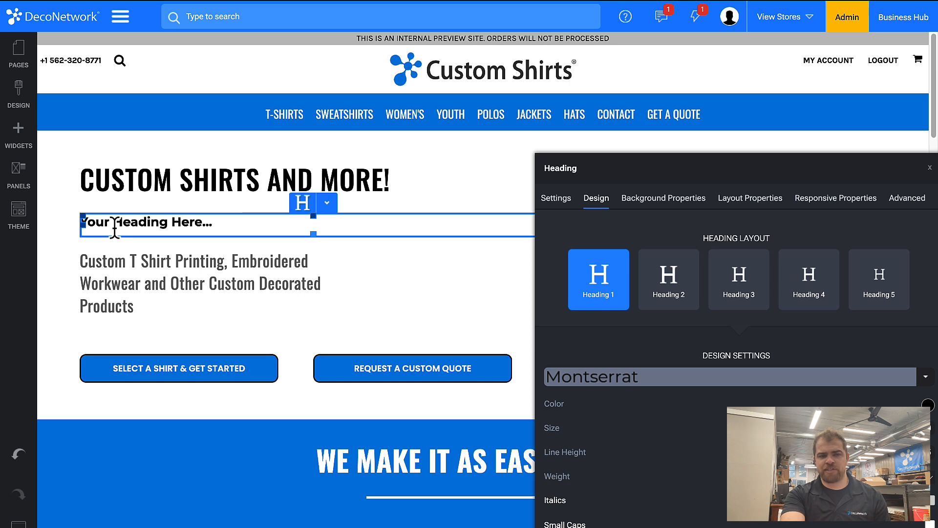
Preview the Heading 2 to Heading 5 layouts on the new heading, finishing on Heading 1.
click(733, 289)
click(793, 292)
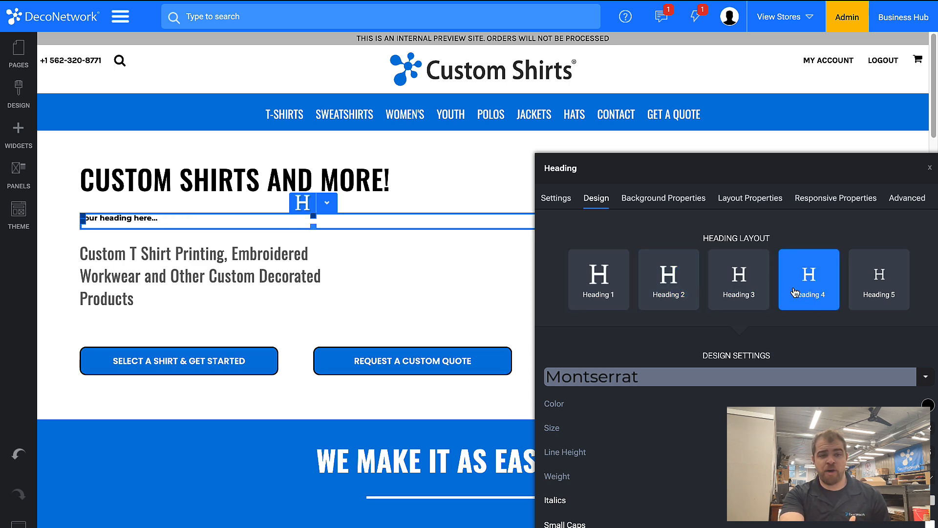
click(868, 286)
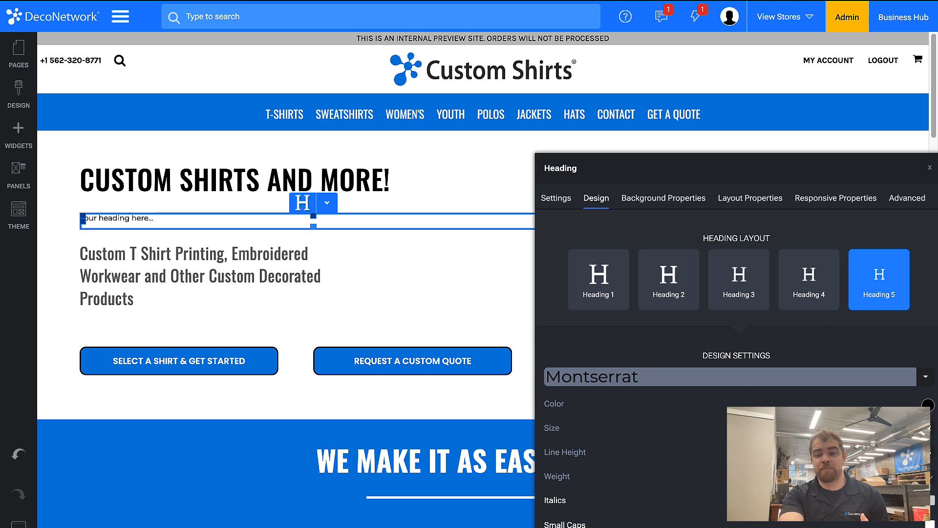
click(672, 301)
click(582, 292)
click(723, 288)
click(808, 293)
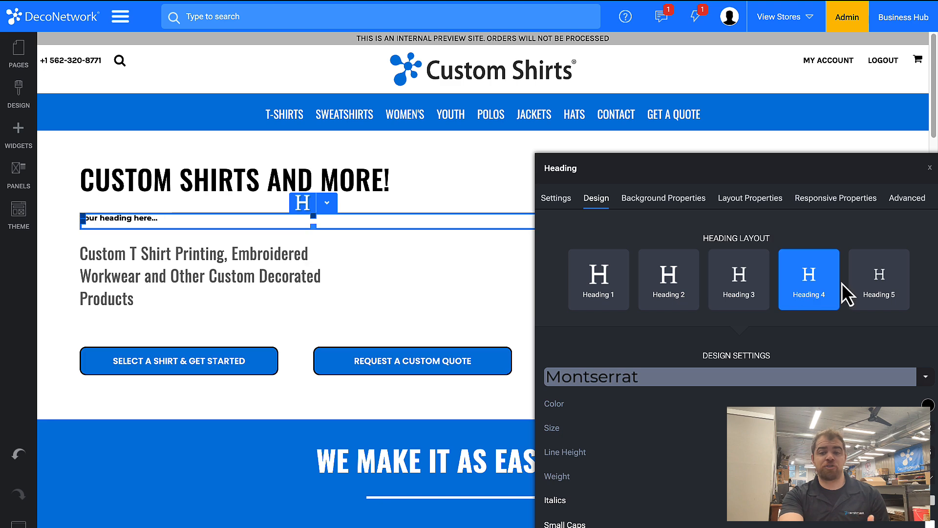
click(722, 295)
click(653, 296)
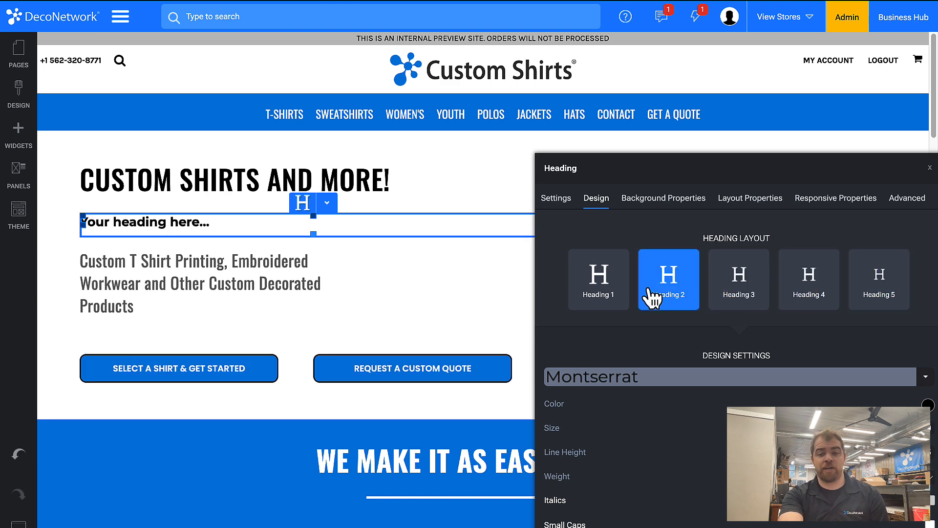
click(611, 295)
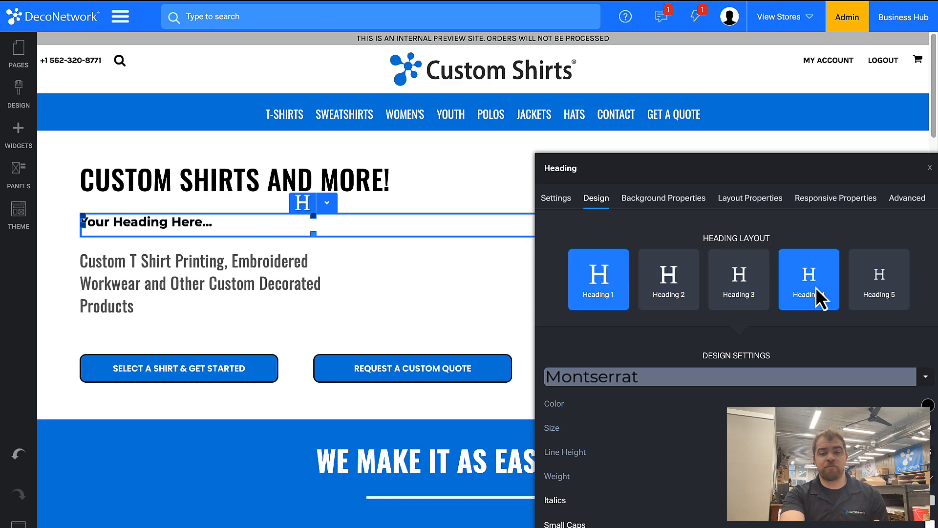
Set the site-wide Heading 2 (H2) font size to 18 in the Style Editor.
click(22, 108)
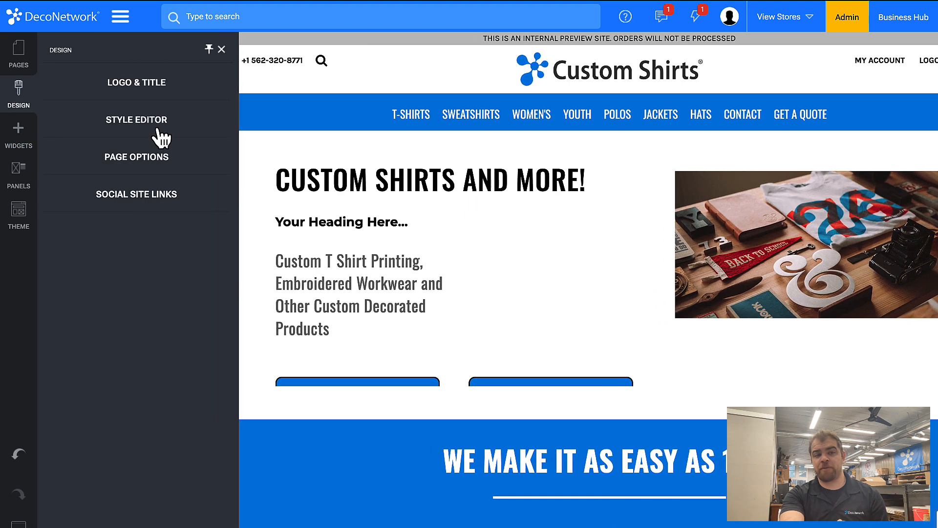
click(151, 128)
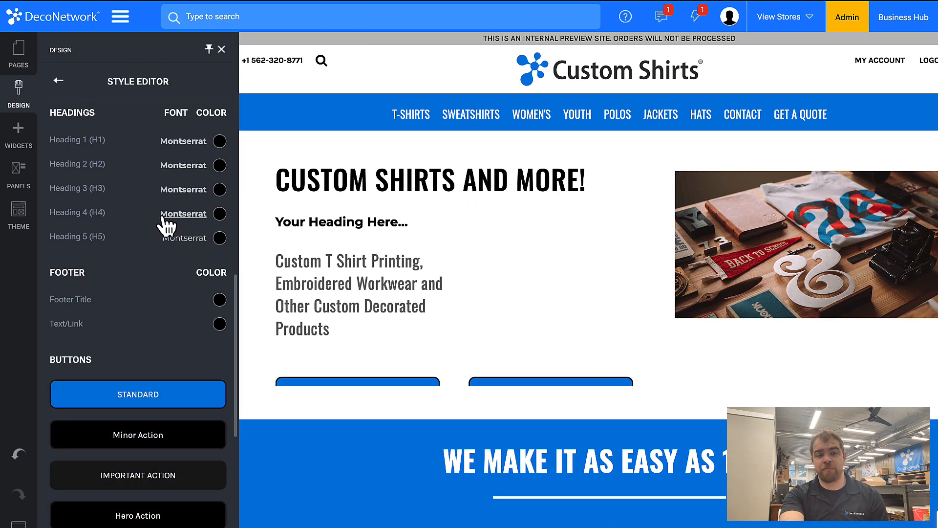
click(182, 166)
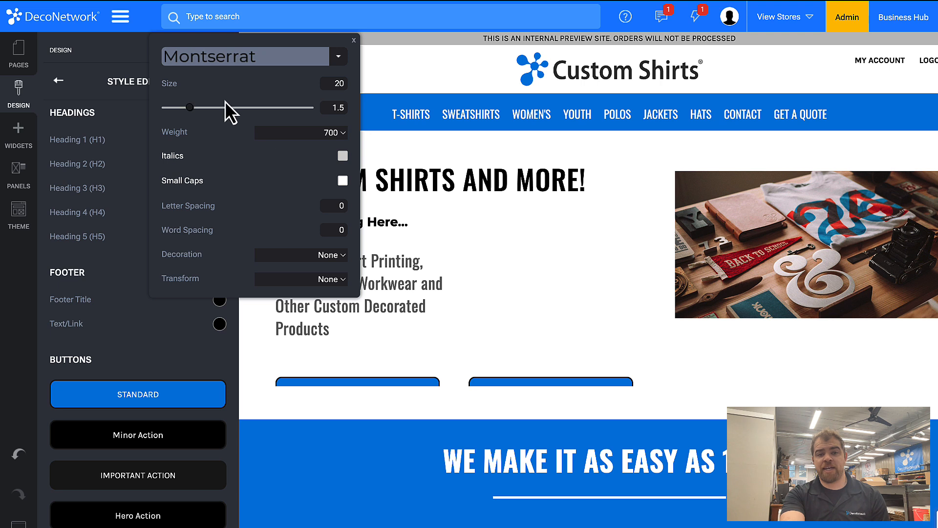
mouse_move(188, 84)
mouse_down()
mouse_move(218, 84)
mouse_move(181, 84)
mouse_up()
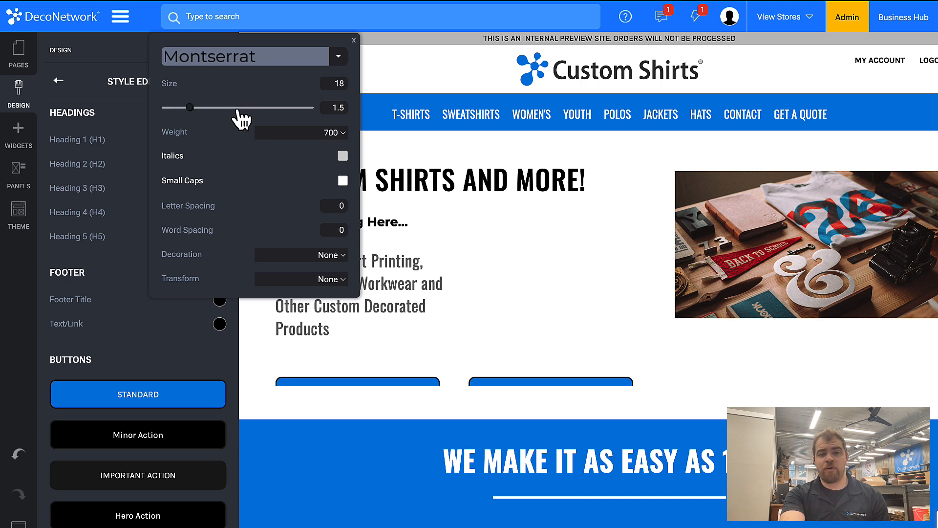
click(120, 177)
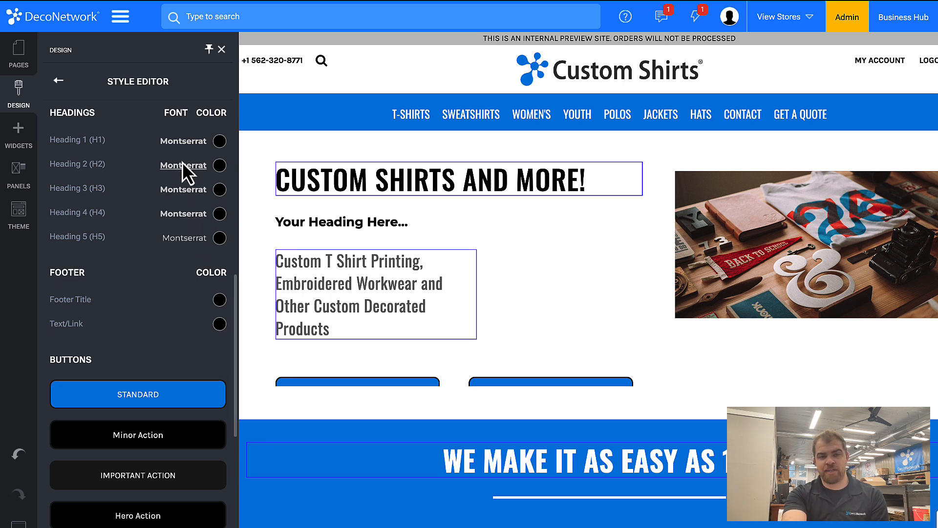
Set the Heading 1 (H1) style to font size 34 with an Uppercase transform.
click(183, 141)
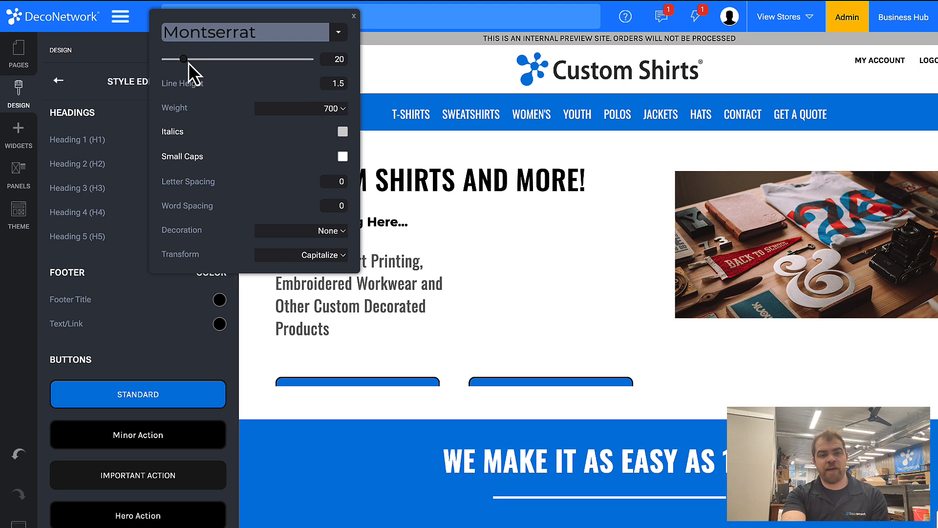
drag(189, 61, 209, 63)
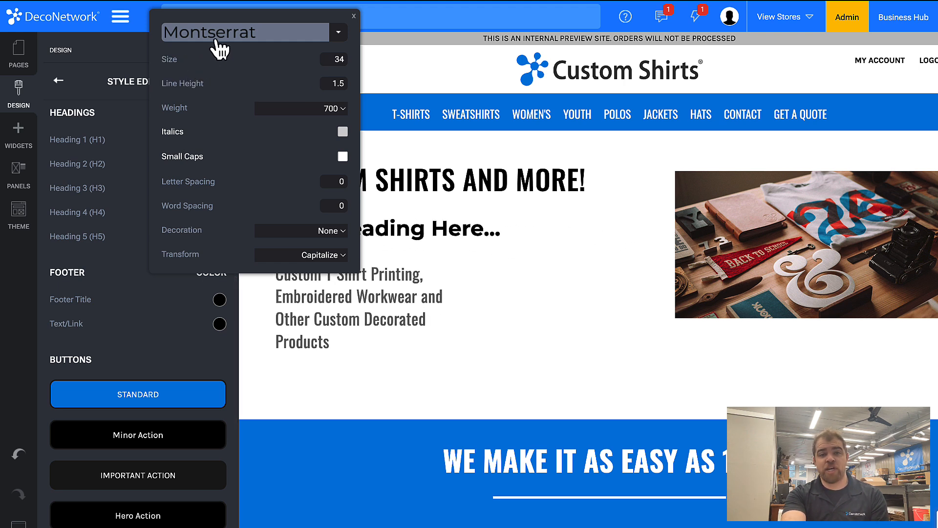
click(310, 255)
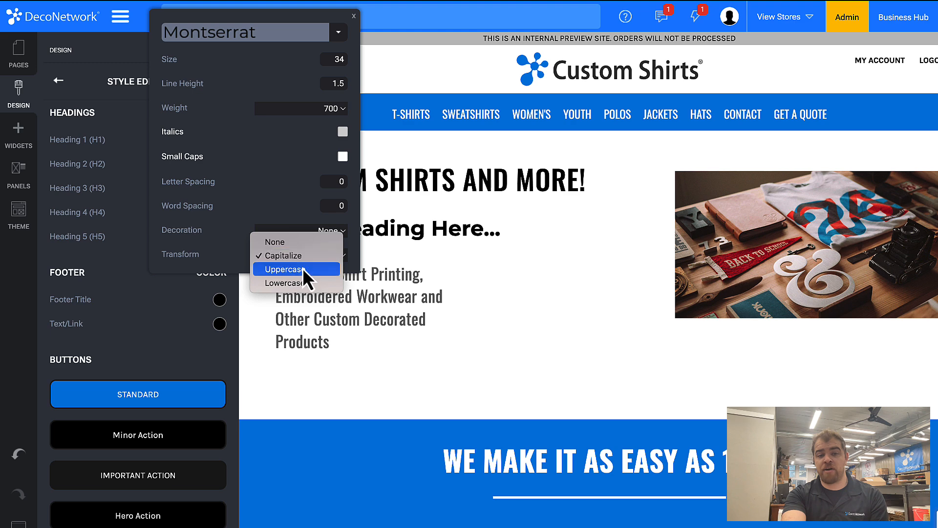
click(303, 268)
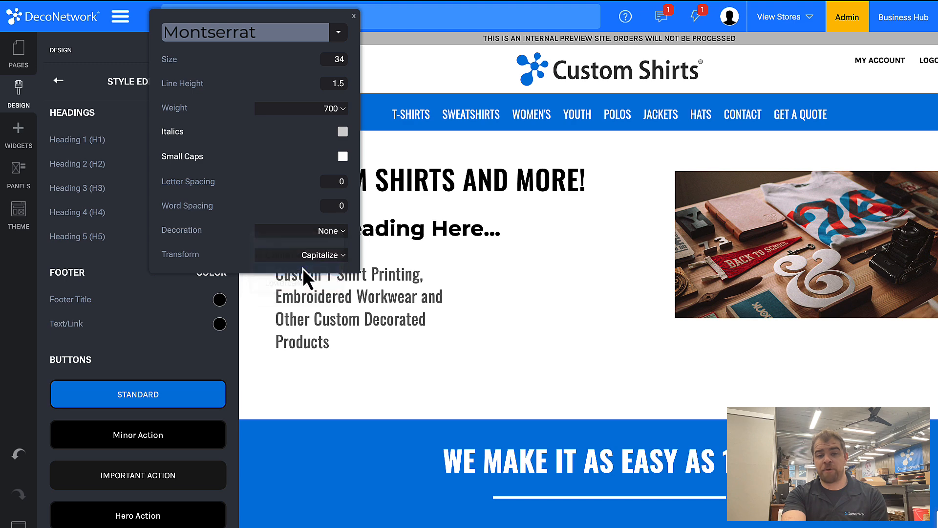
click(479, 274)
Override the font of the "Your Heading Here..." widget with Mouse Memoirs in its own design settings.
click(472, 230)
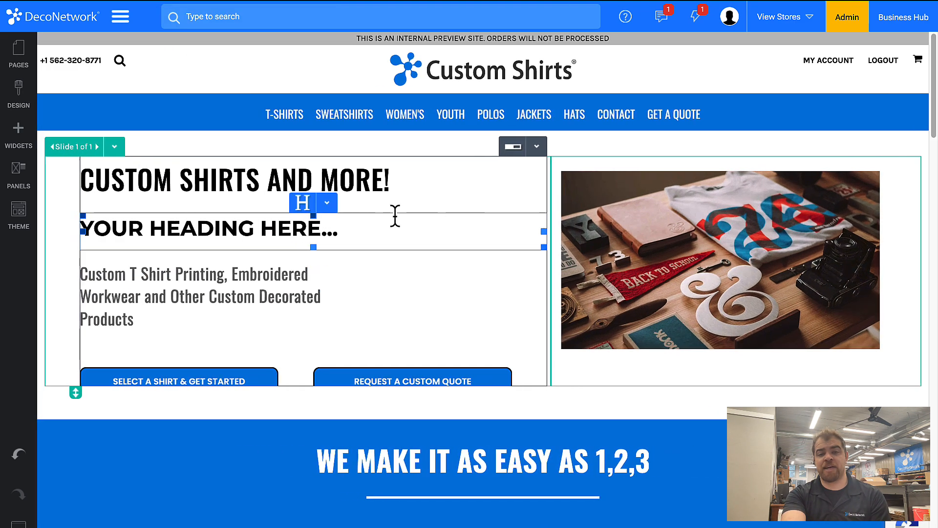
click(327, 204)
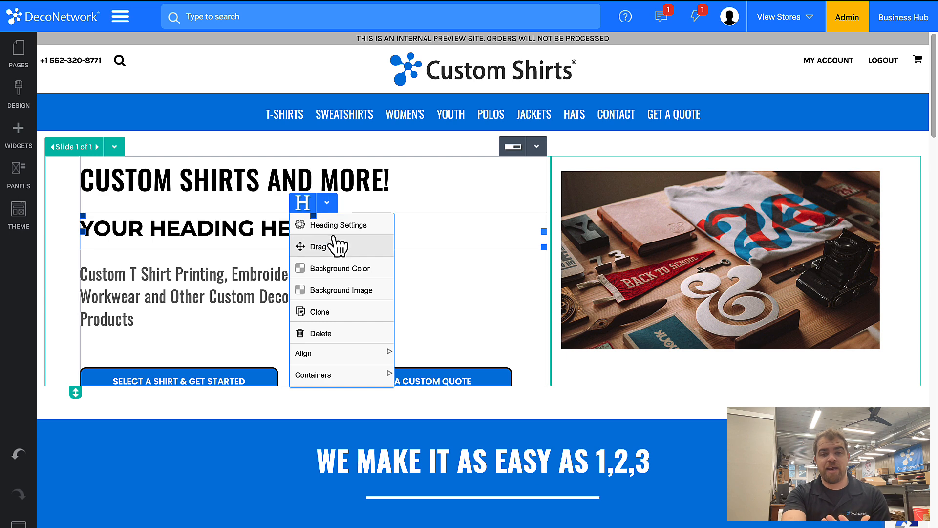
click(335, 225)
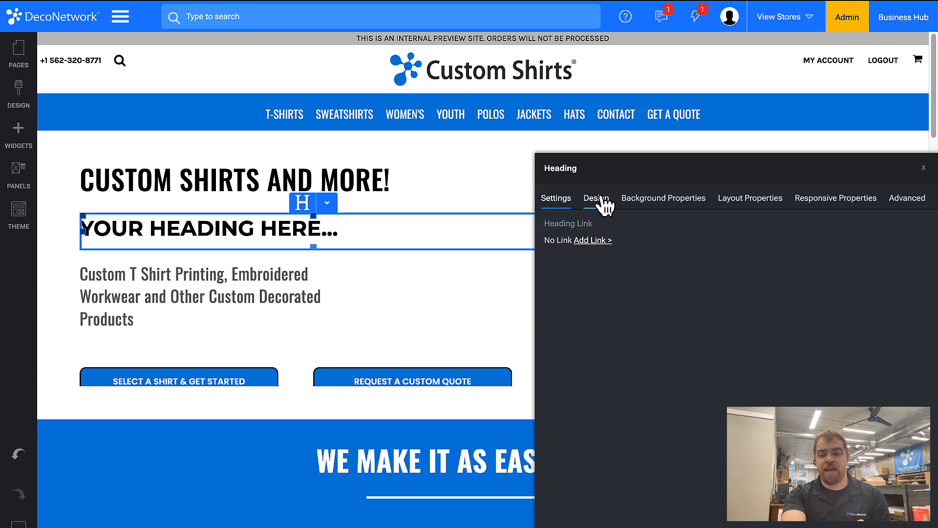
click(602, 200)
click(681, 379)
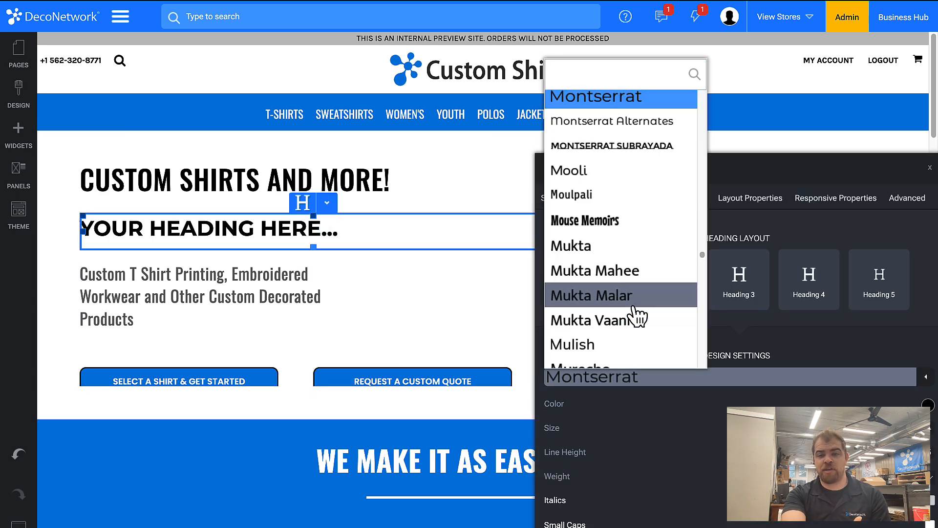
click(604, 223)
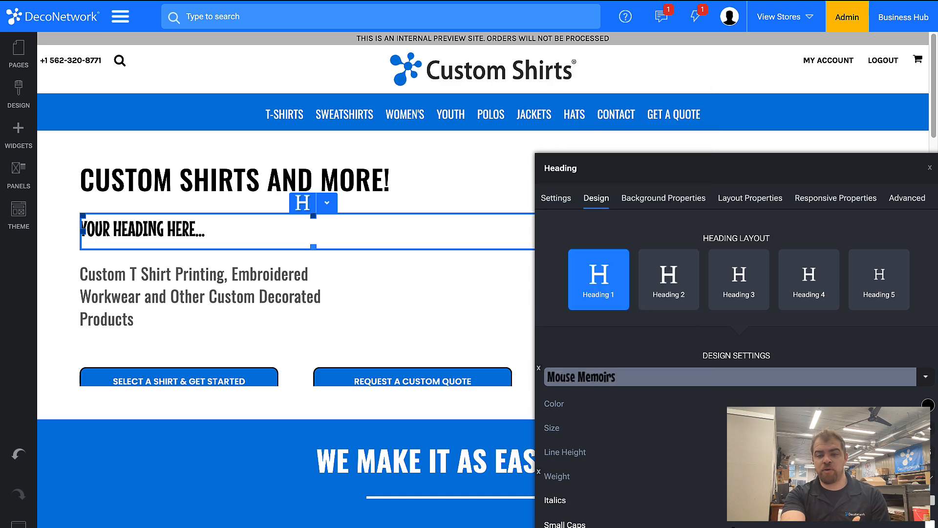
scroll(635, 464, down, 1)
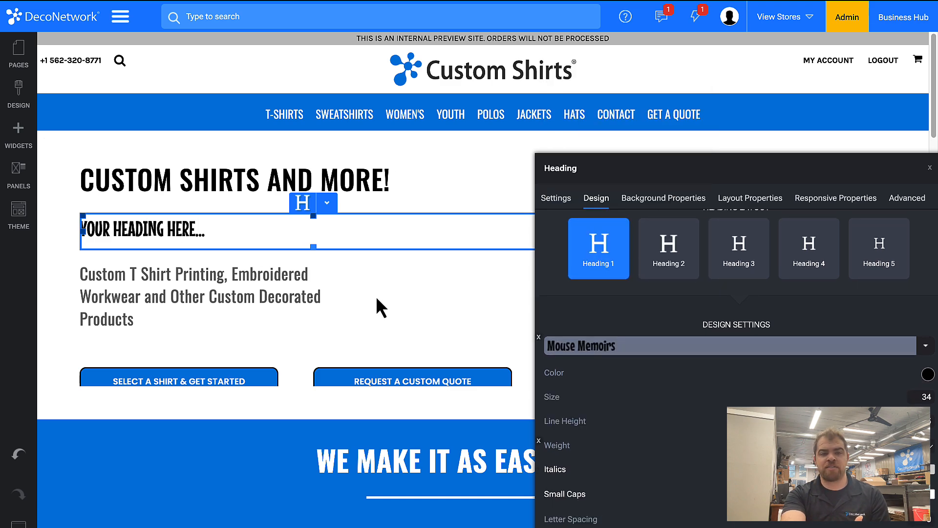
Set the site-wide Heading 1 (H1) style to size 39 with the Mooli font in the Style Editor.
click(21, 100)
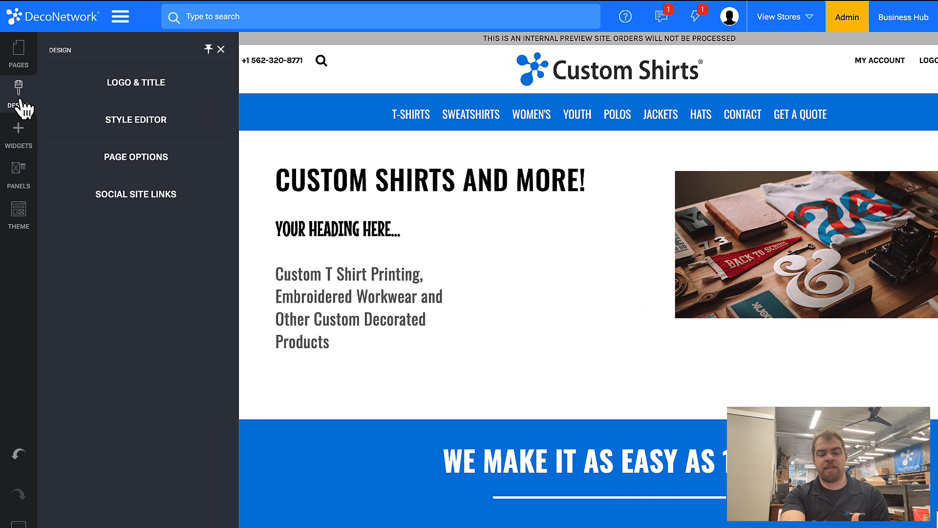
click(125, 130)
click(192, 140)
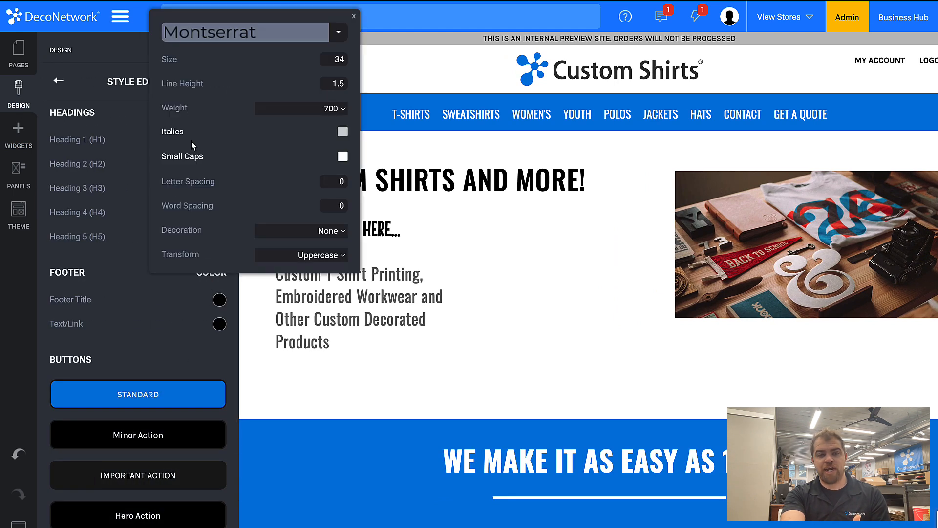
mouse_move(227, 74)
drag(202, 59, 209, 59)
click(213, 39)
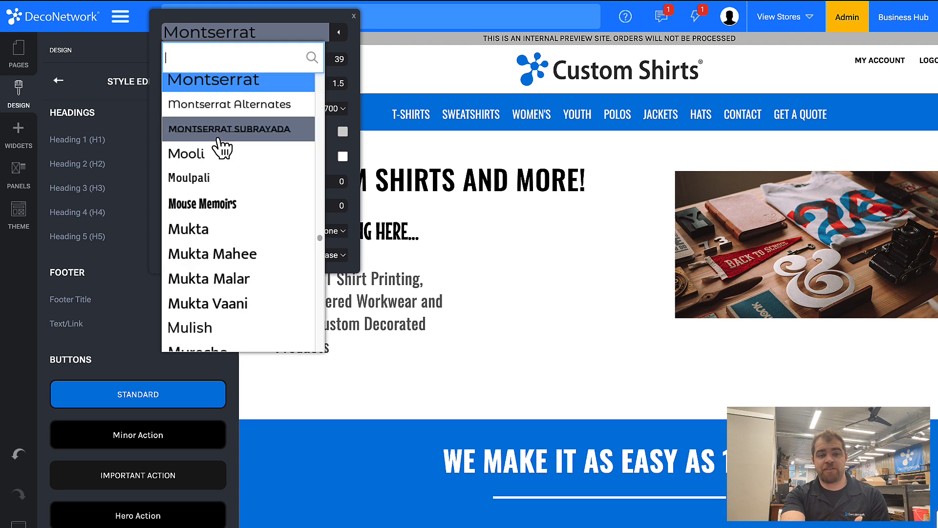
click(219, 167)
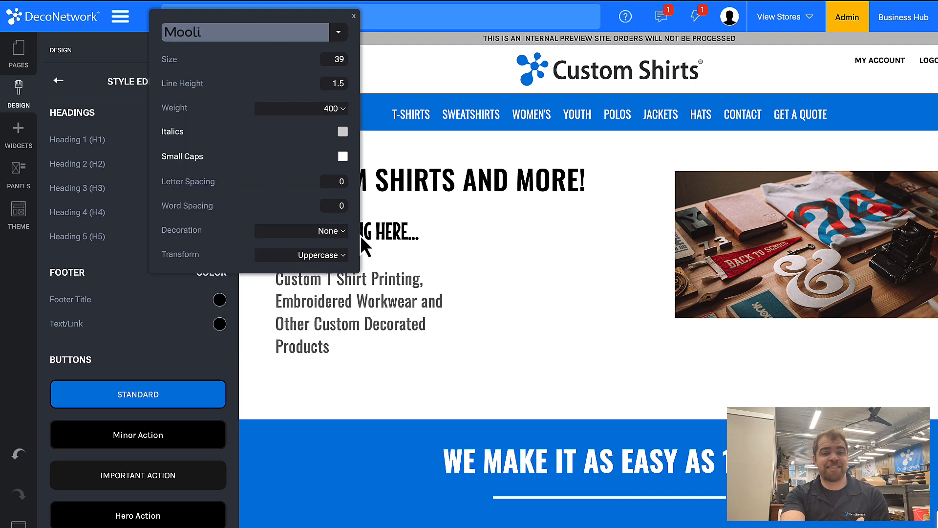
click(448, 262)
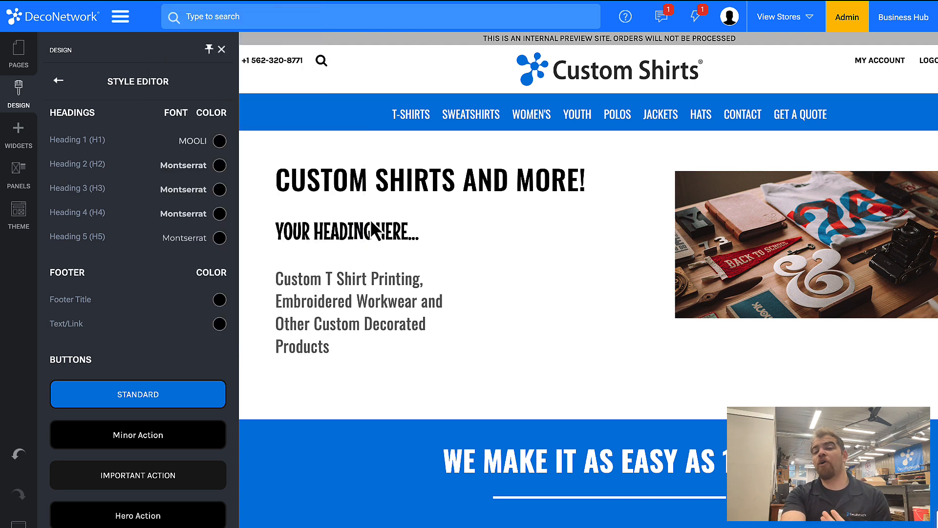
click(438, 230)
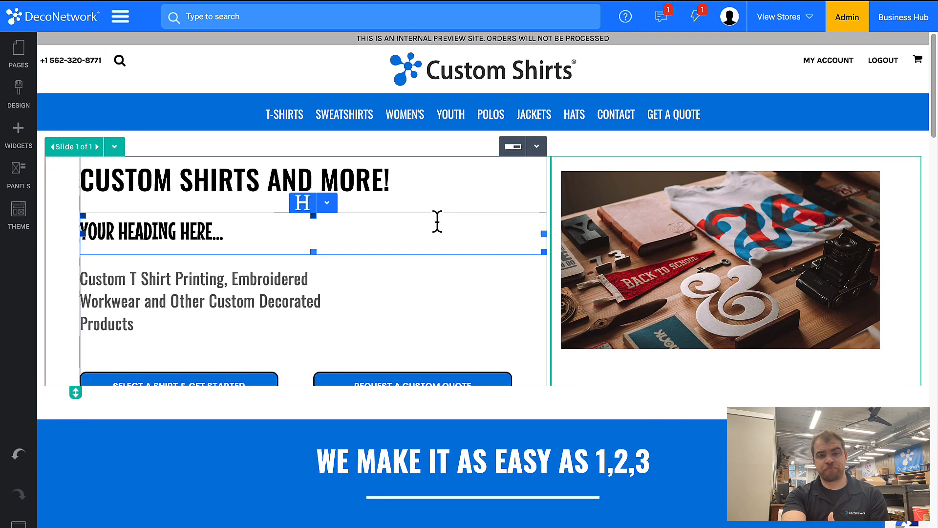
Reopen the Style Editor and examine the site-wide button styles, from Standard to Add to Cart.
click(19, 108)
click(123, 134)
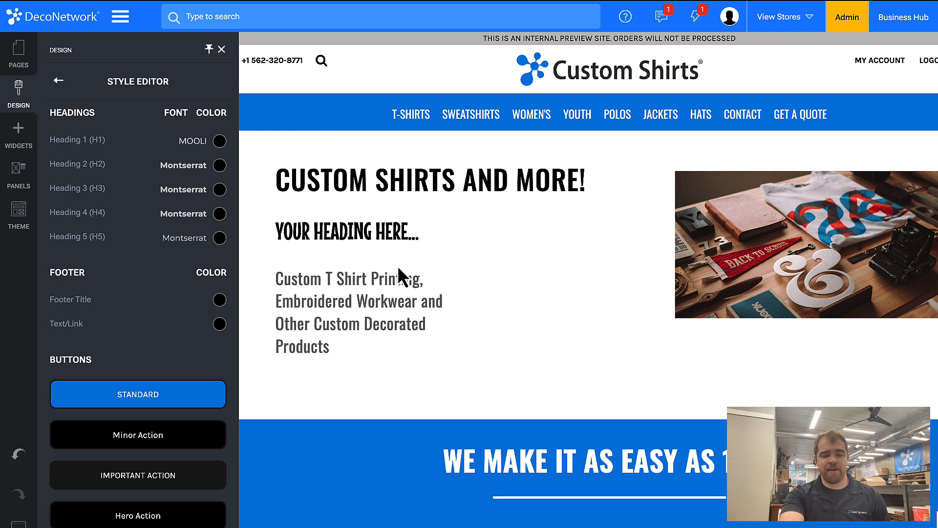
scroll(125, 256, down, 3)
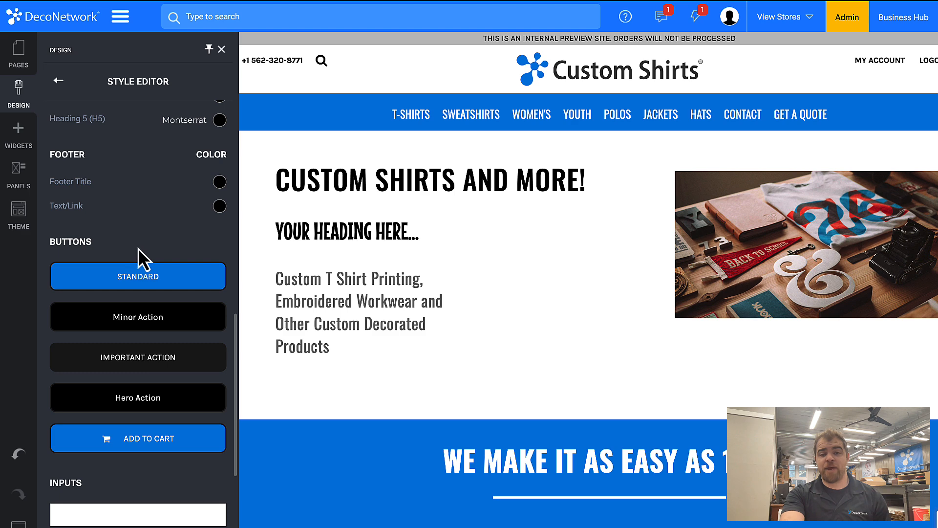
Add a Button widget below the "Custom T Shirt Printing..." text and show its design settings.
click(22, 132)
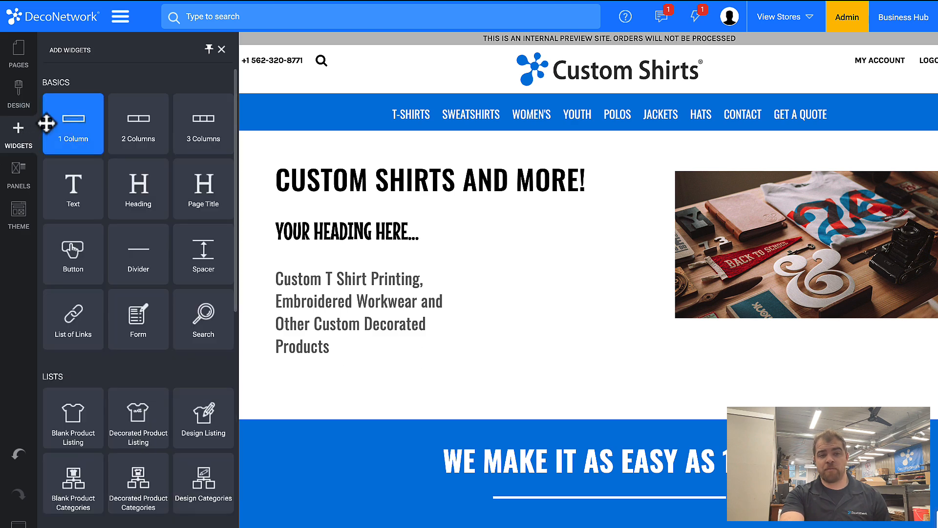
mouse_move(73, 246)
mouse_down()
mouse_move(332, 312)
mouse_move(335, 324)
mouse_up()
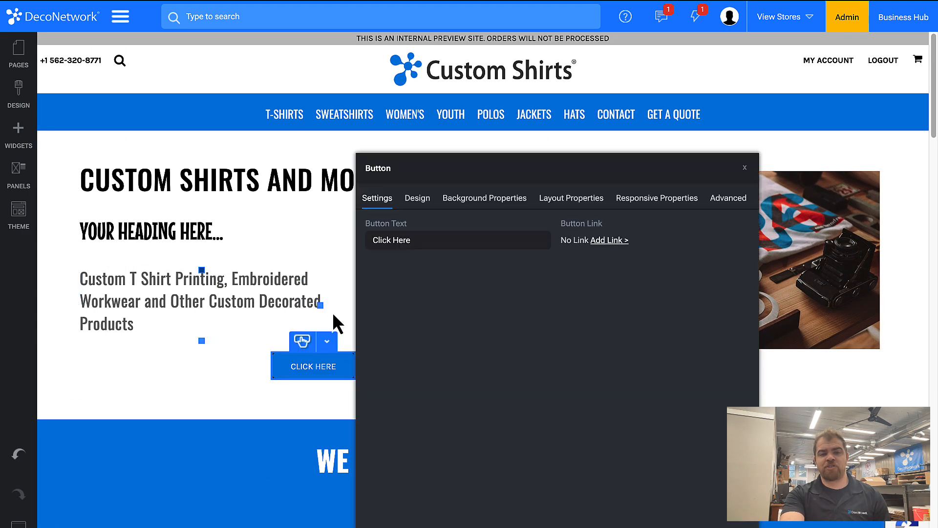
click(419, 198)
Preview the Minor Action, Important Action, Hero Action and Add To Cart layouts on the new button, finishing on Standard.
click(517, 293)
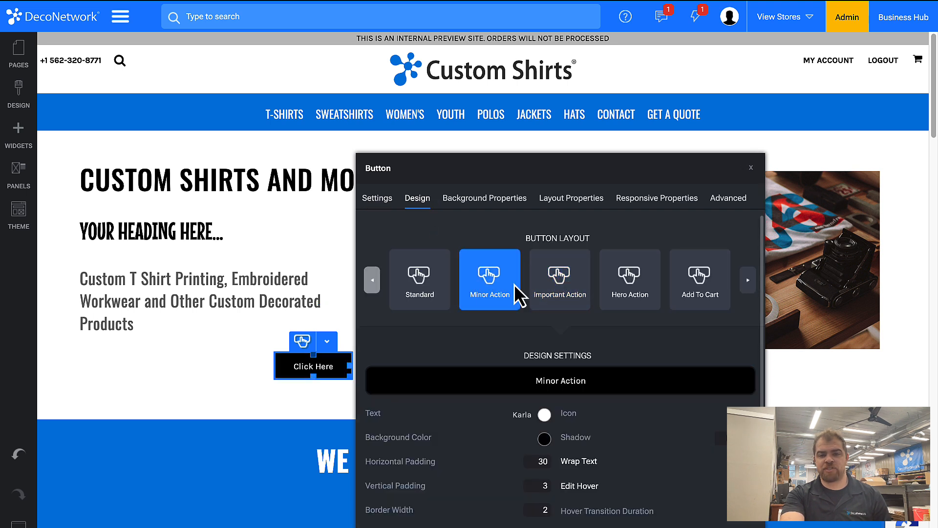
click(557, 294)
click(630, 294)
click(698, 293)
click(635, 288)
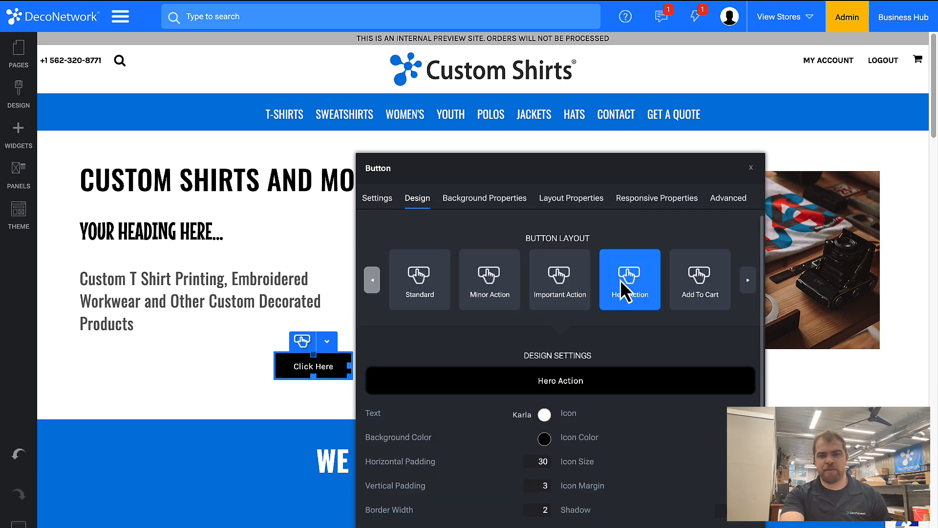
click(543, 285)
click(471, 286)
click(432, 283)
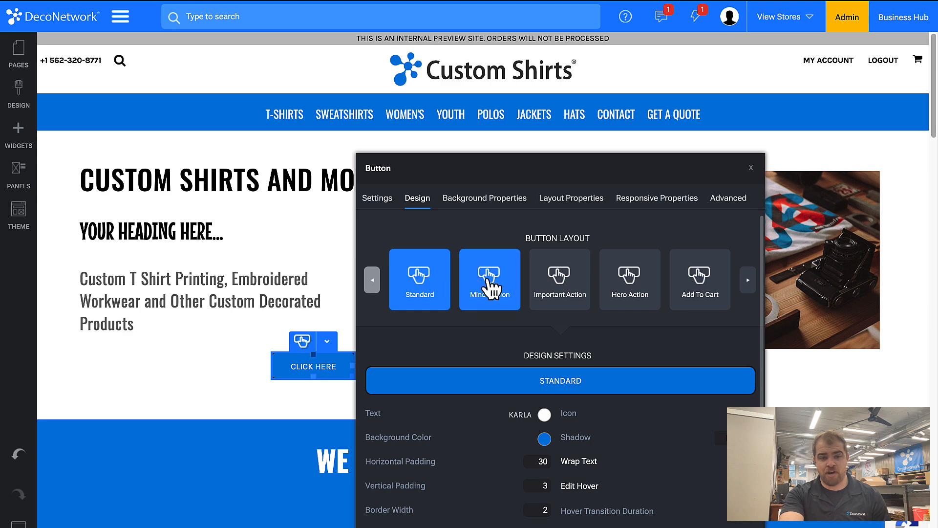
click(499, 525)
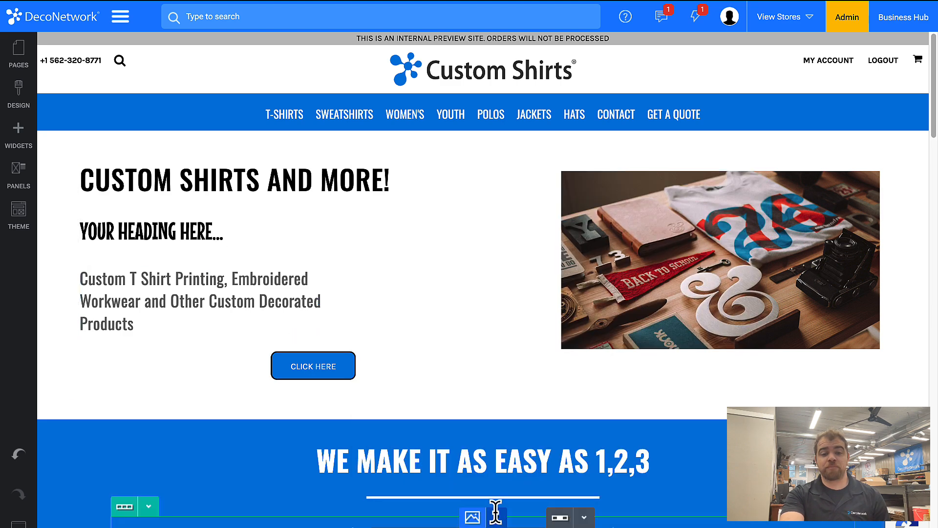
Examine the Standard button's site-wide settings in the Style Editor, including its hover options, and the Inputs and Designer sections.
click(17, 131)
click(18, 93)
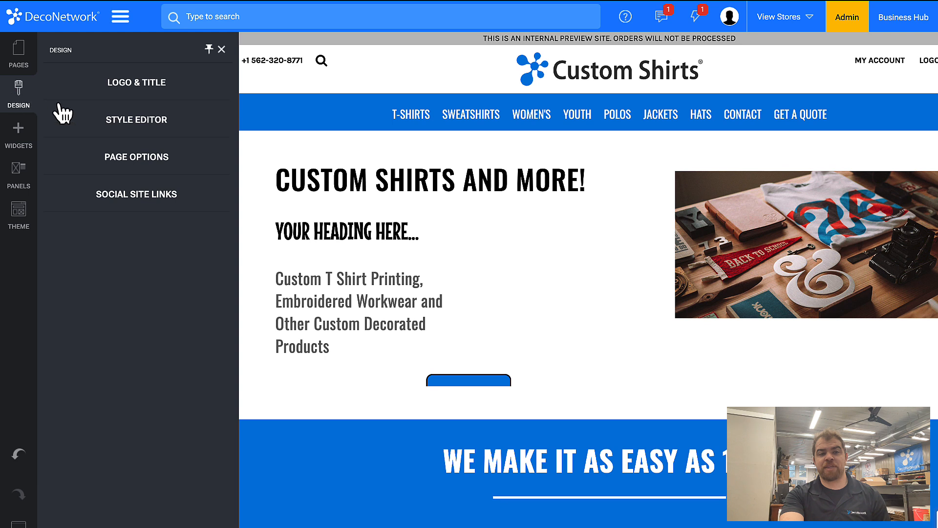
click(117, 121)
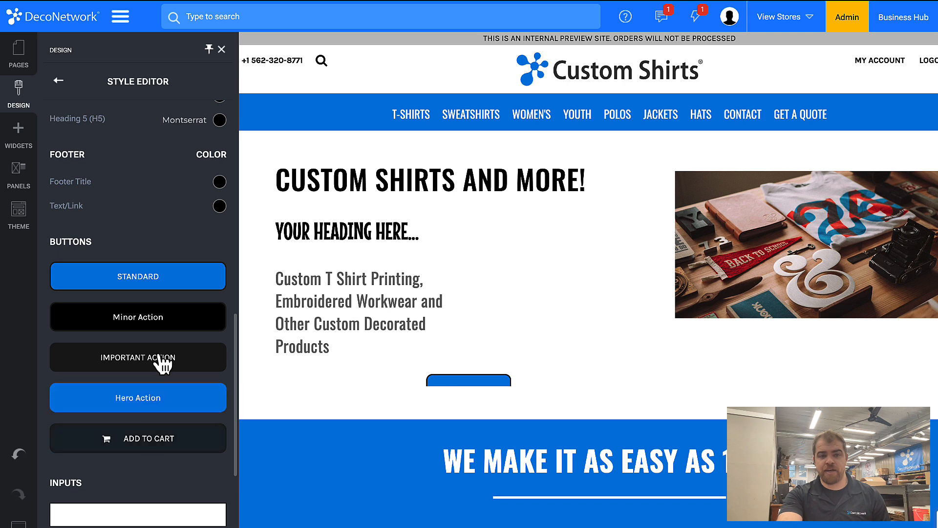
click(153, 279)
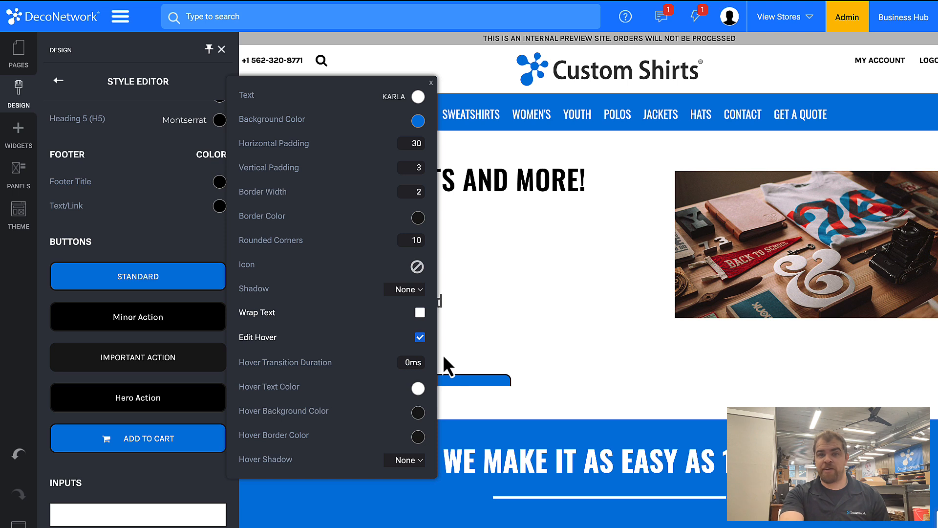
click(525, 342)
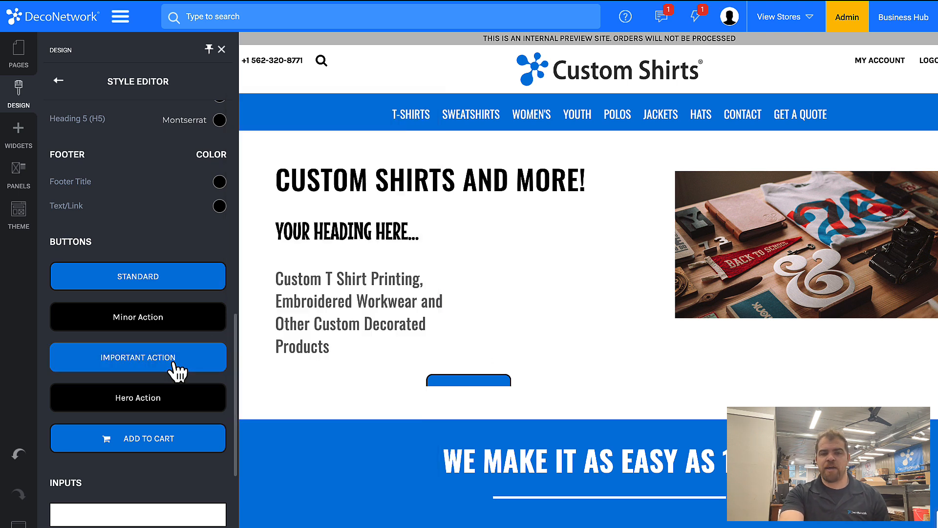
scroll(177, 372, down, 5)
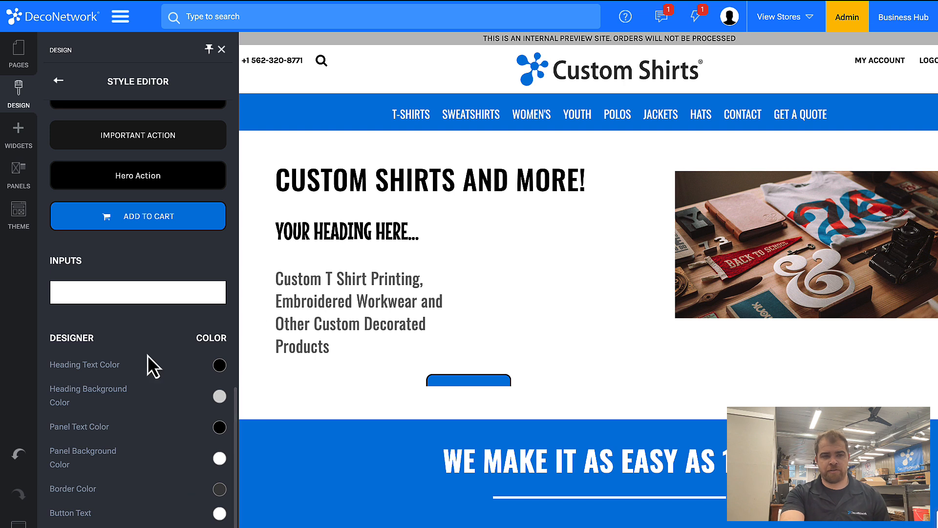
Open the Designer page and show the Designer color options of the Style Editor.
click(19, 55)
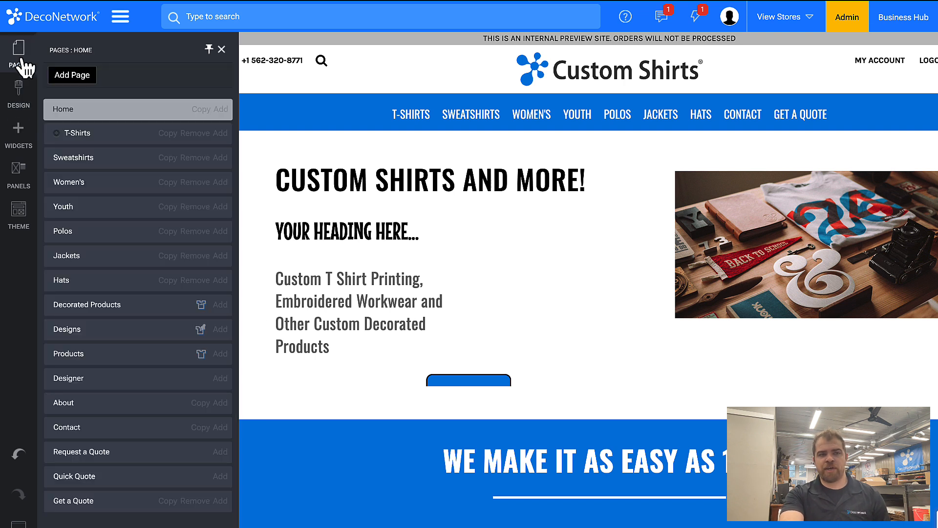
click(68, 378)
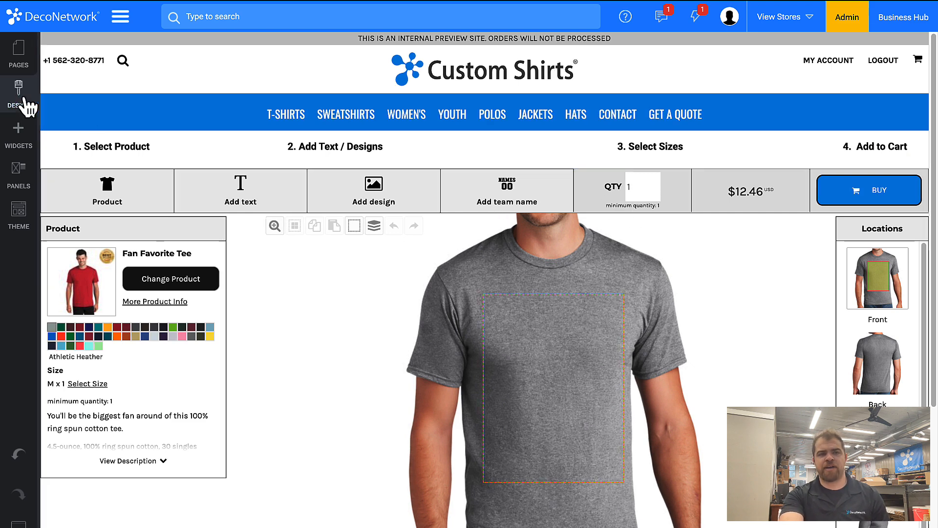
click(22, 100)
click(116, 128)
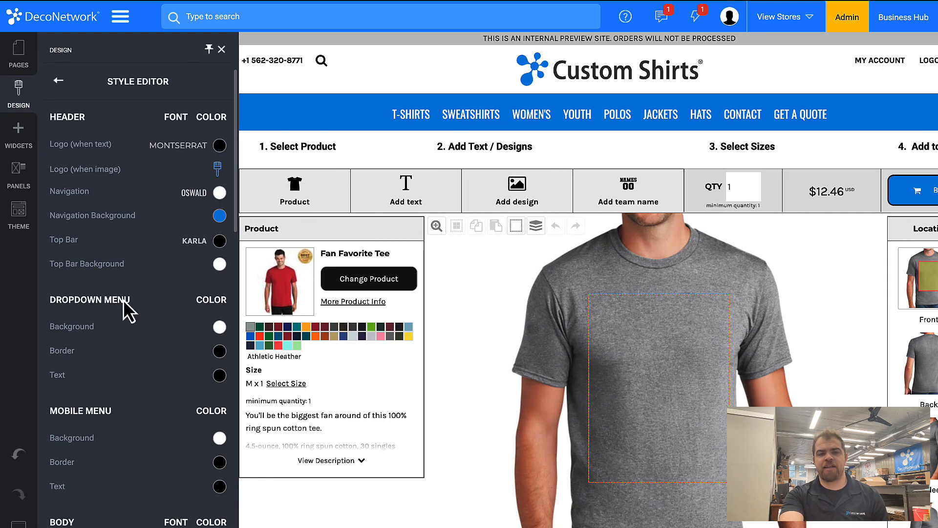
scroll(123, 300, down, 10)
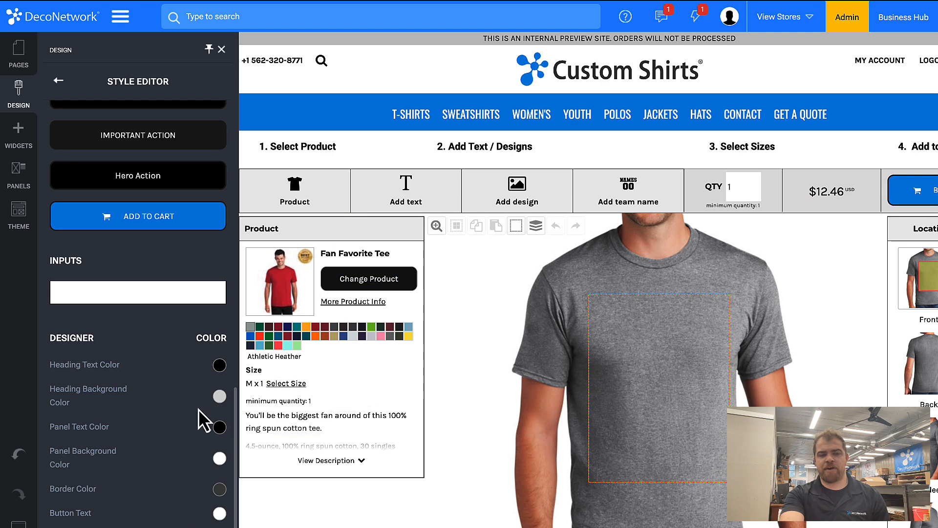
Set the Designer's Heading Background Color to black and its Heading Text Color to white.
click(219, 396)
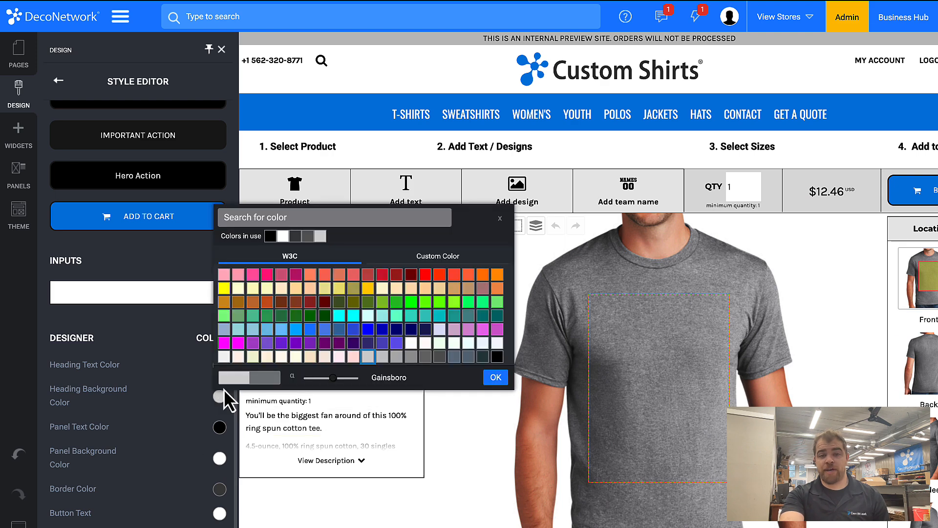
click(269, 237)
click(153, 364)
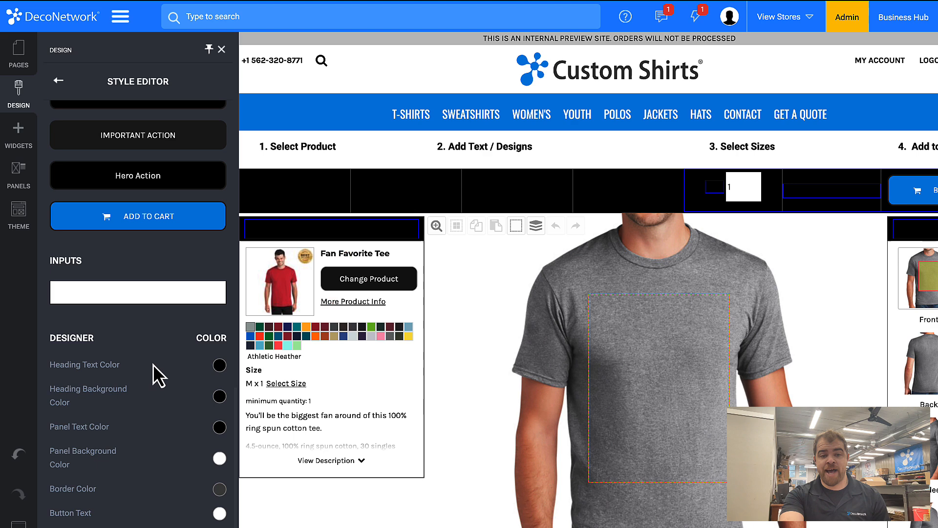
click(220, 364)
click(283, 205)
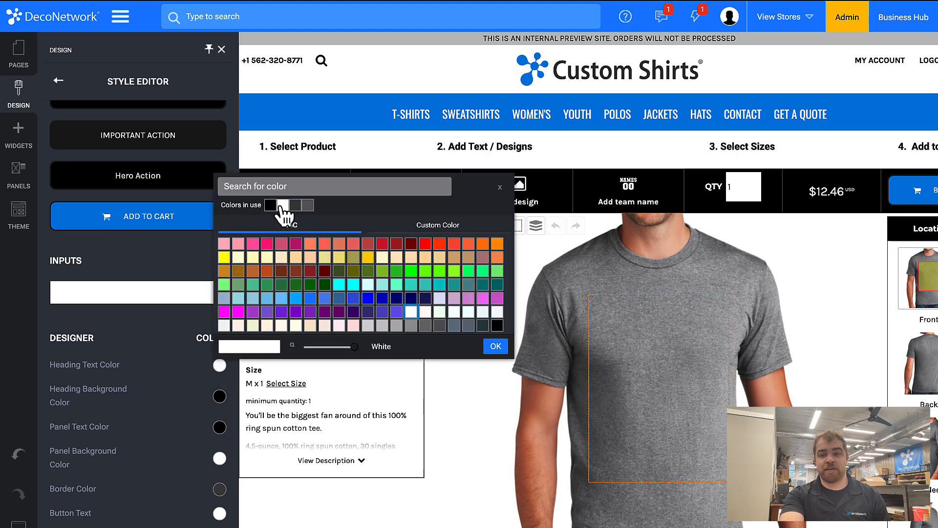
click(421, 446)
click(431, 444)
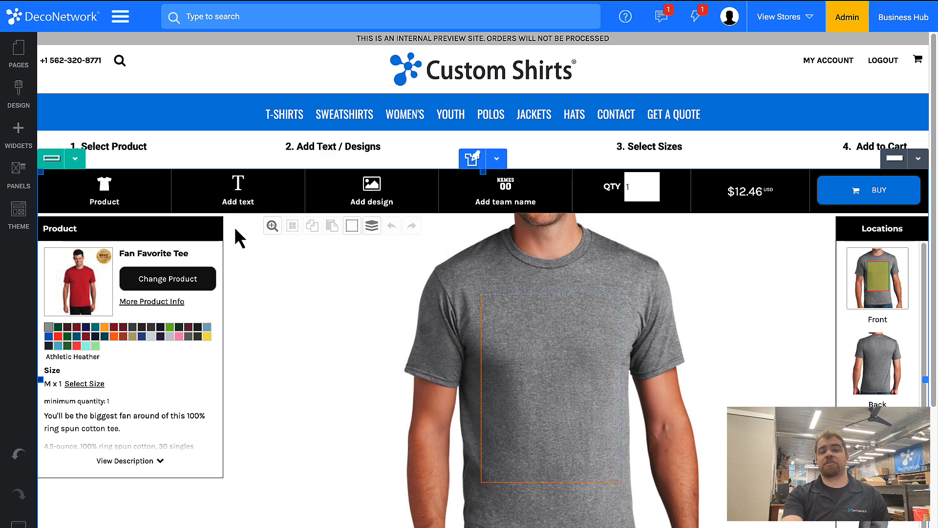
Reopen the Style Editor and go back to its Header section.
click(18, 90)
click(115, 119)
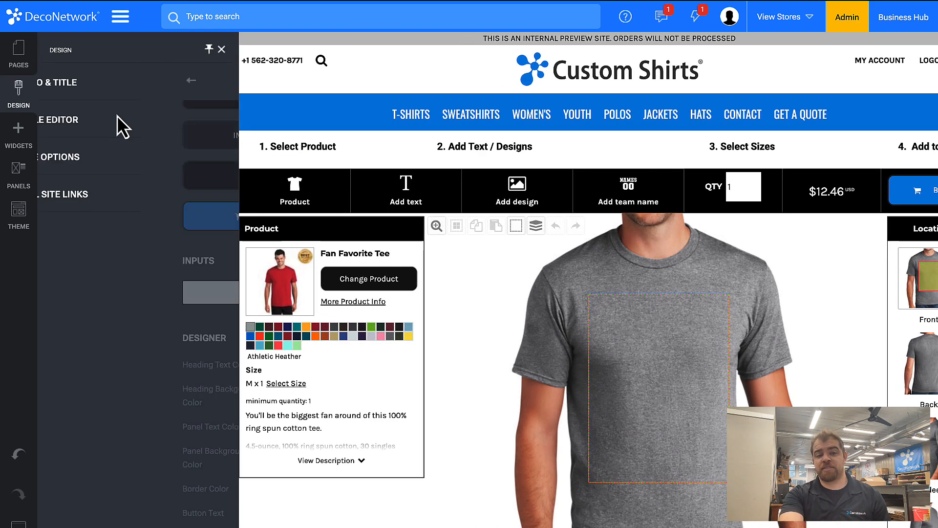
scroll(95, 385, up, 15)
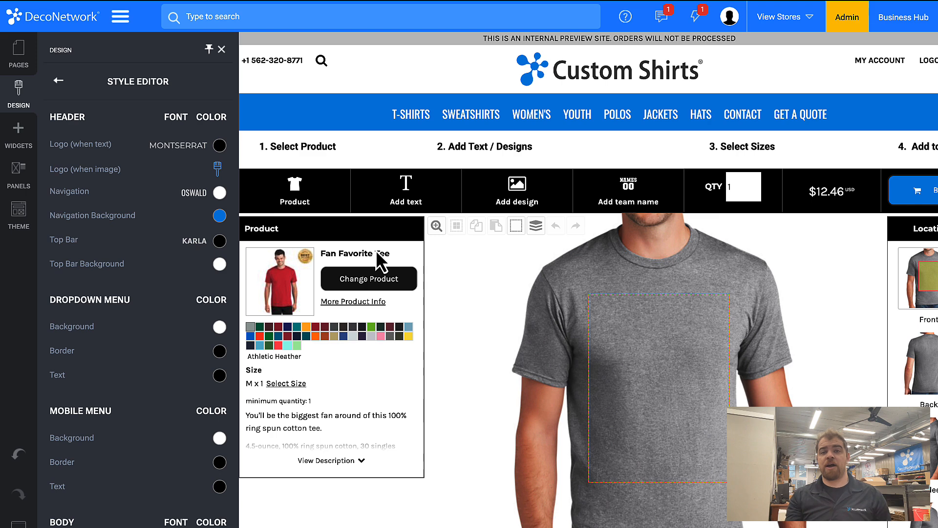
Show the help options for help topics, support resources and support tickets.
click(430, 17)
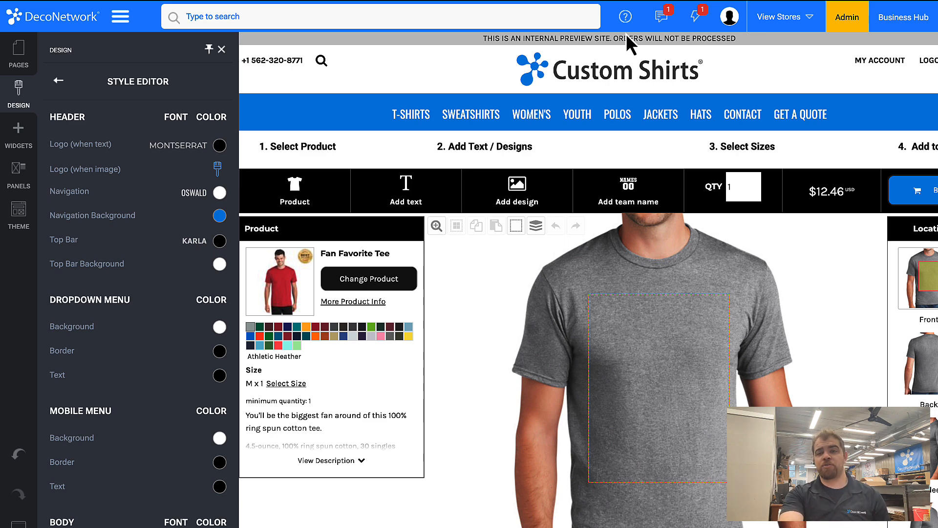
click(625, 16)
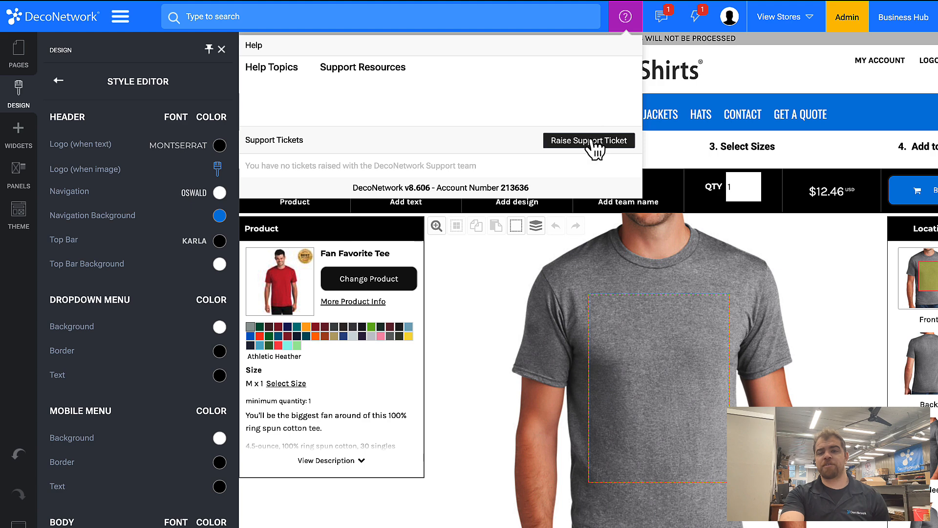